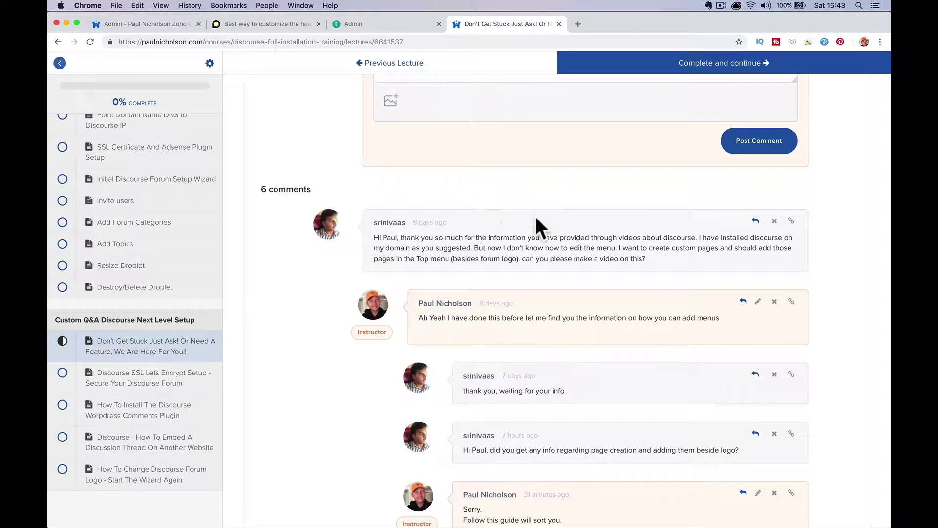
scroll(534, 214, up, 1)
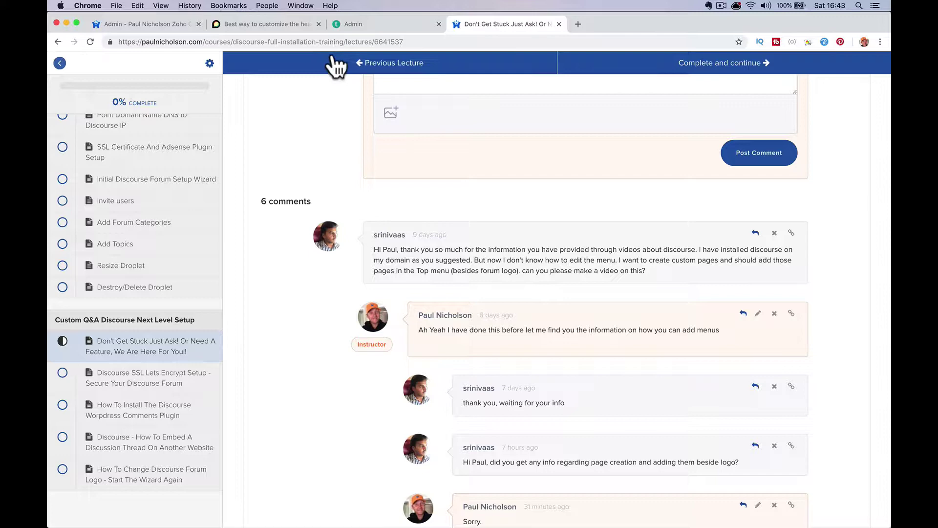
- Open the forum.bors.tech example link from the header-customization topic in a new tab
click(288, 20)
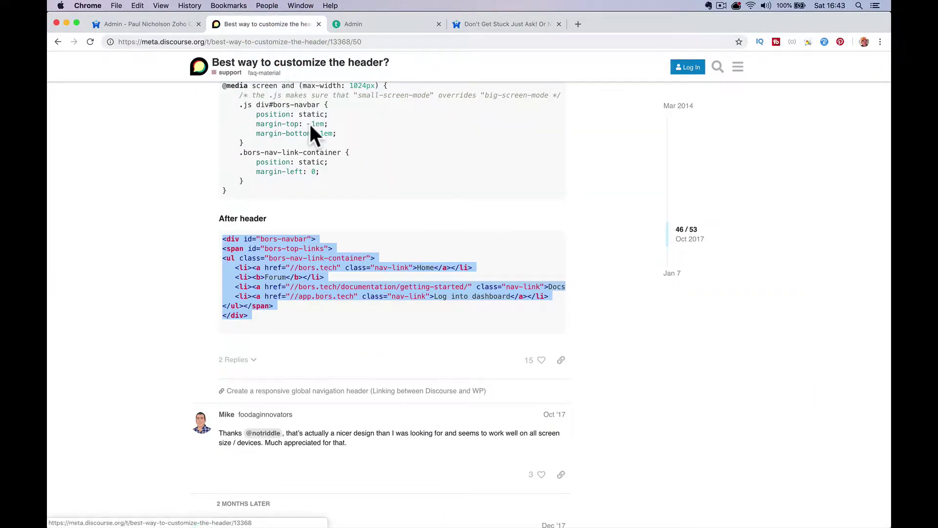
scroll(201, 175, up, 10)
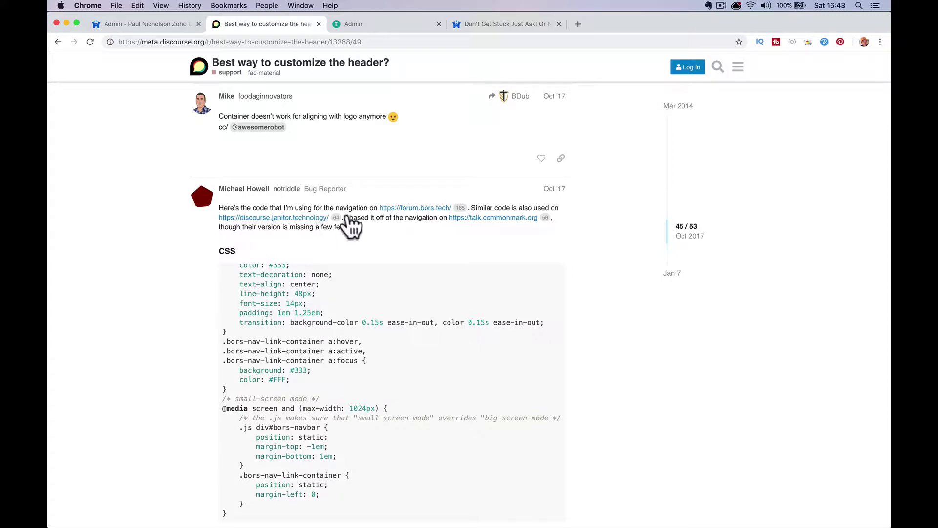
right_click(398, 209)
click(440, 215)
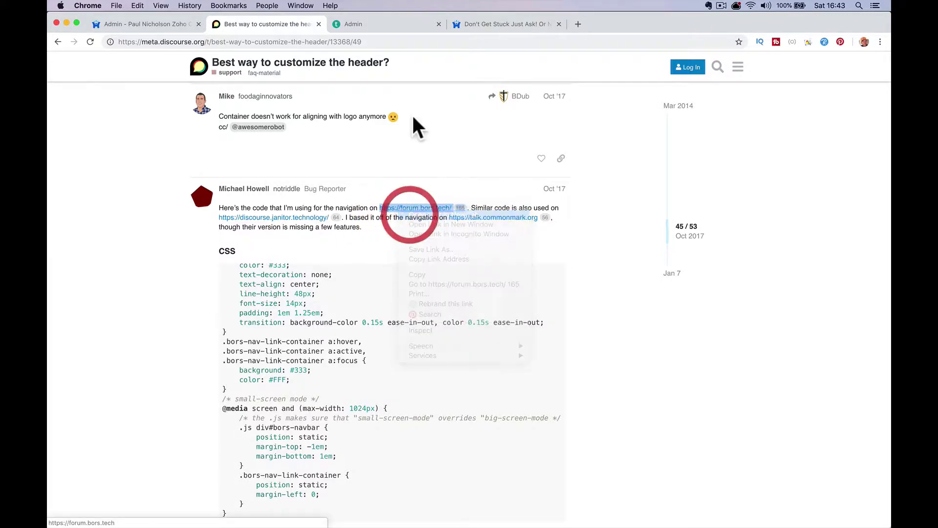
- Close the Teachable admin page and view the Bors-NG example forum
click(514, 25)
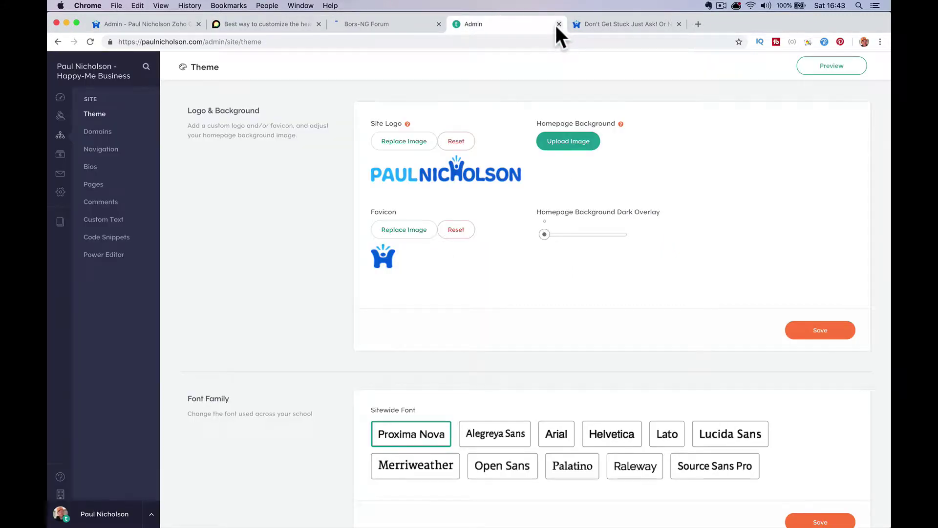
click(559, 24)
click(409, 24)
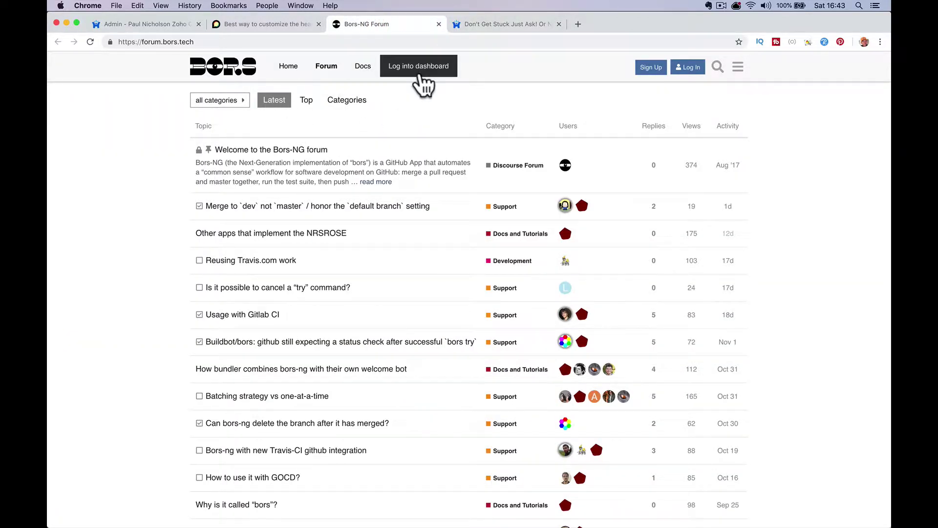
- Back on meta.discourse, select the navigation post's entire CSS code block
click(265, 24)
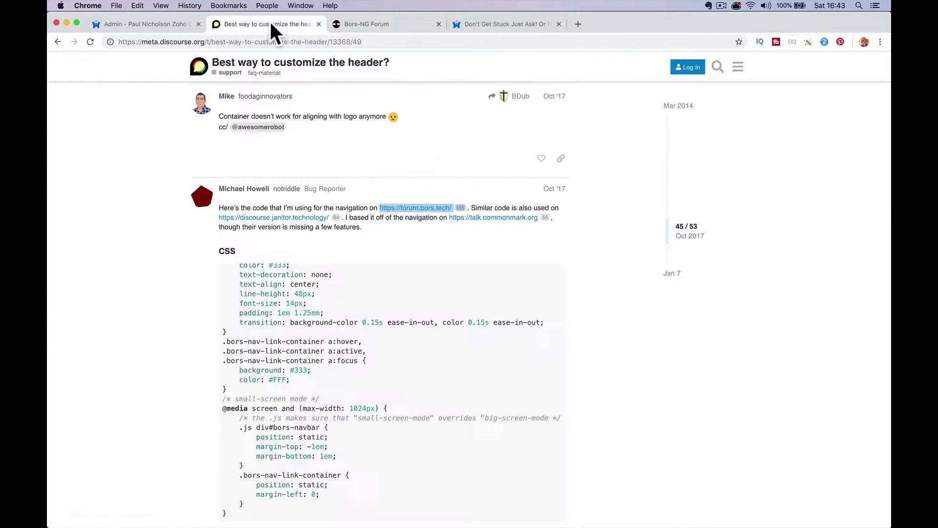
scroll(248, 333, down, 5)
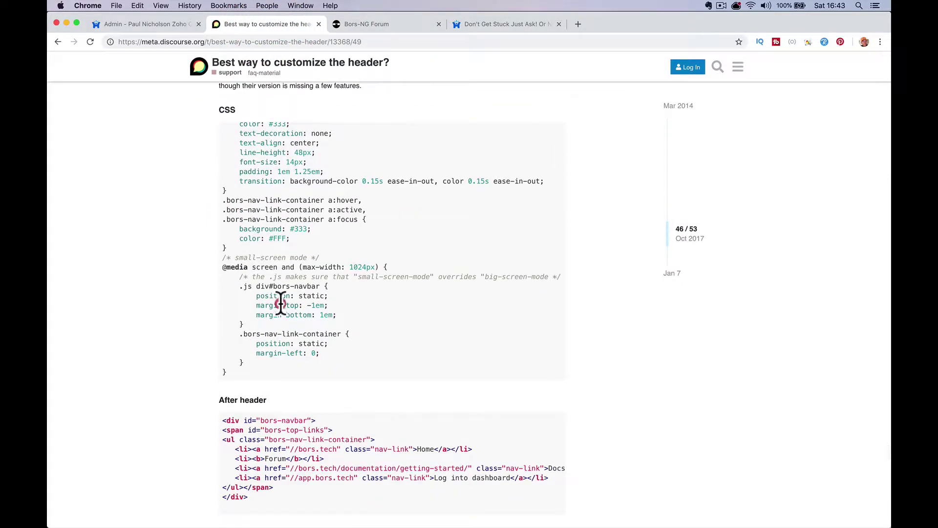
scroll(281, 302, up, 10)
scroll(281, 303, up, 10)
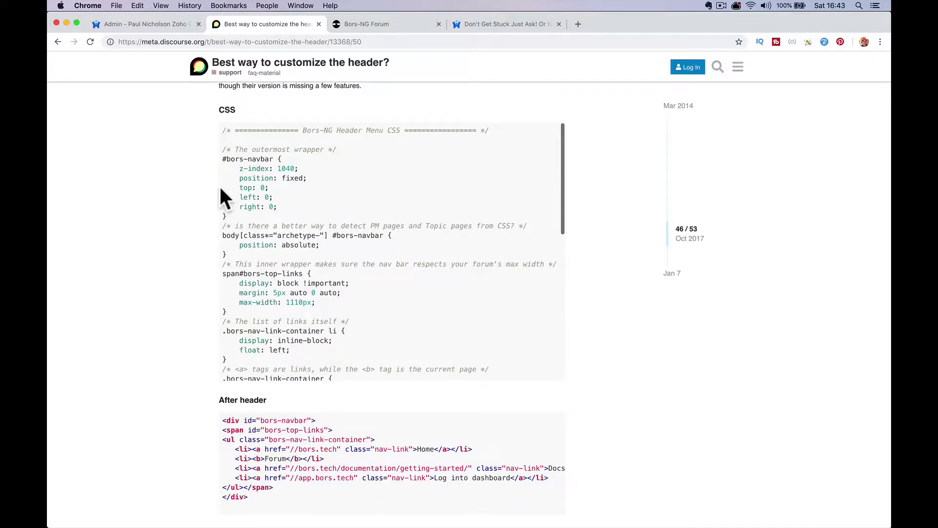
scroll(225, 197, up, 1)
drag(219, 132, 238, 405)
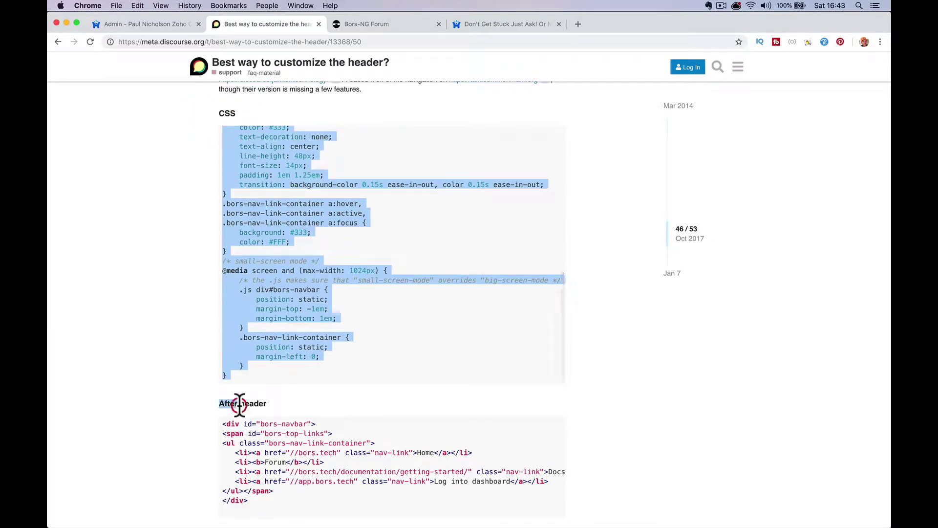
- Open the Light theme's Common CSS editor under Admin > Customize > Themes
click(165, 23)
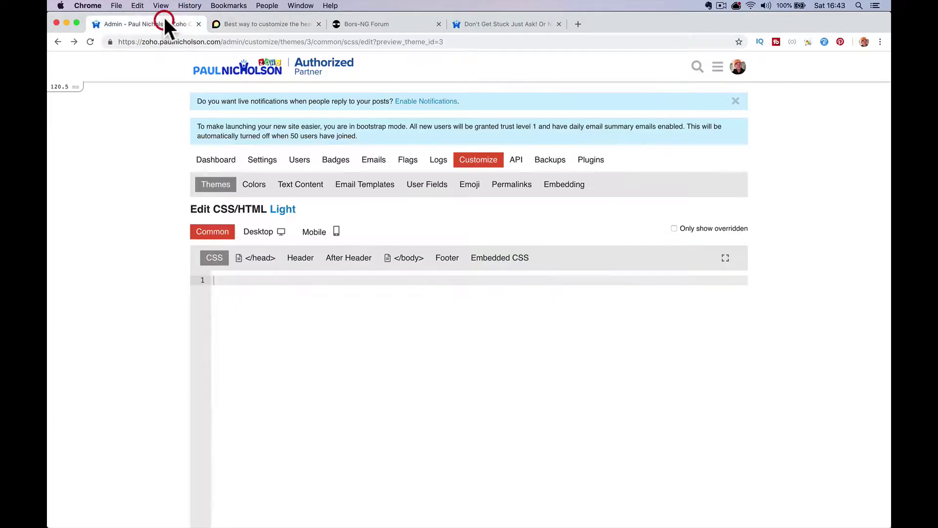
click(718, 67)
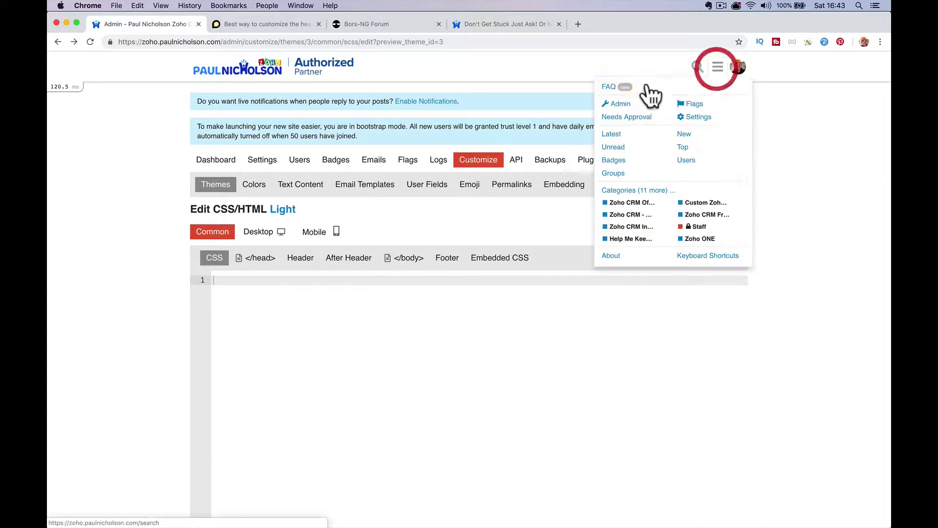
click(620, 98)
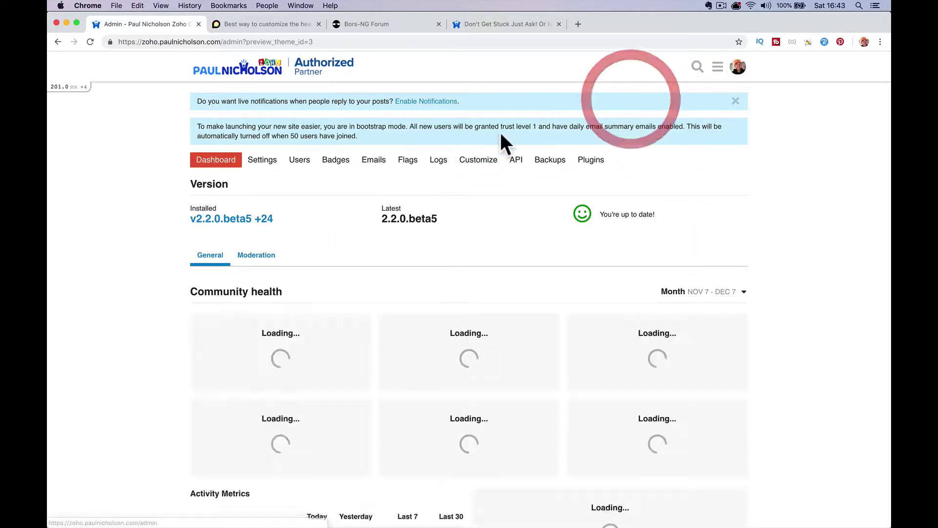
click(479, 159)
click(304, 257)
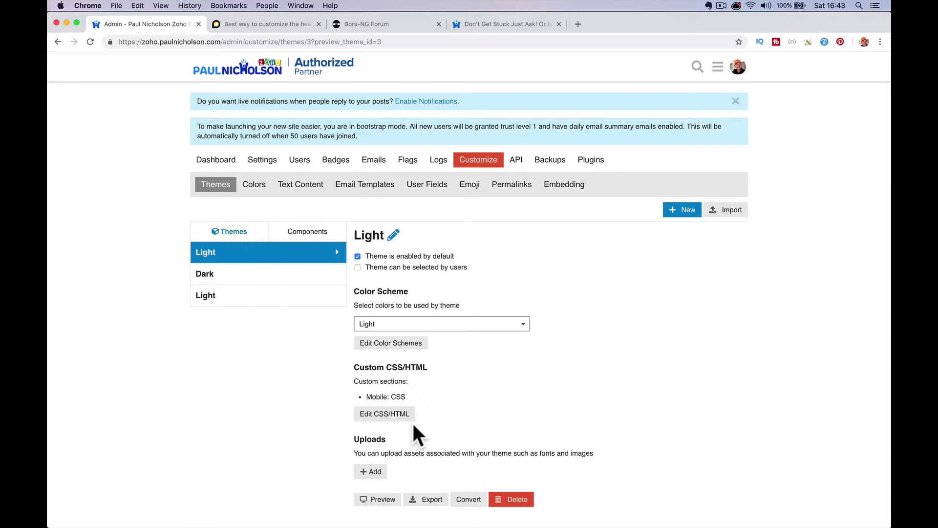
click(412, 421)
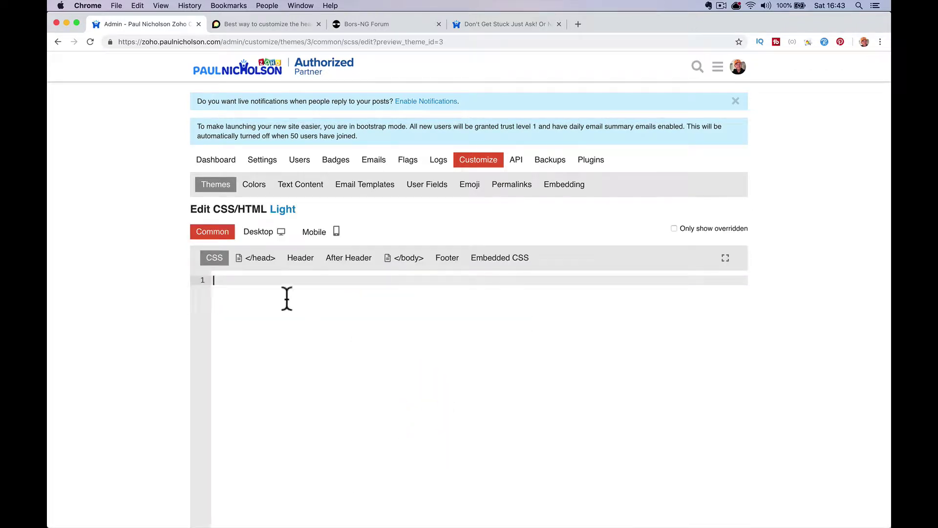
click(216, 257)
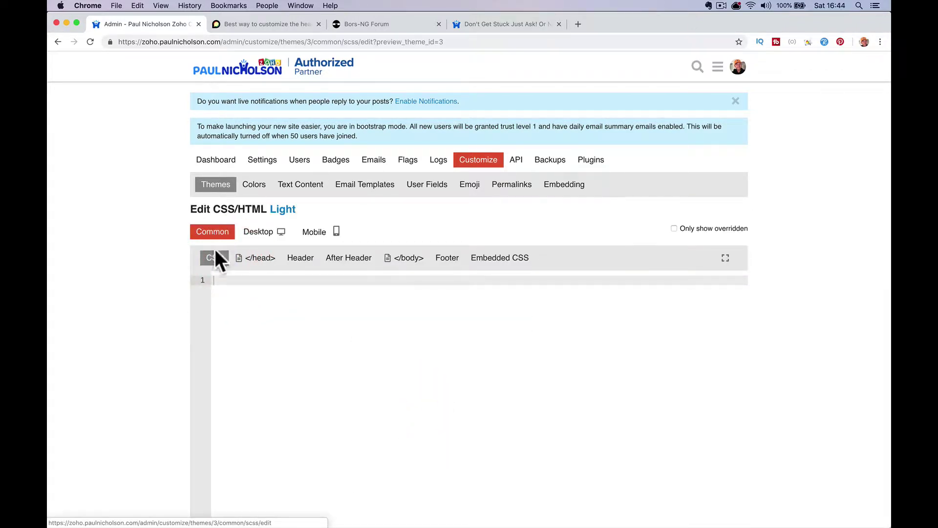
- Paste the navigation CSS into Common CSS and save the theme
click(235, 310)
key(super+v)
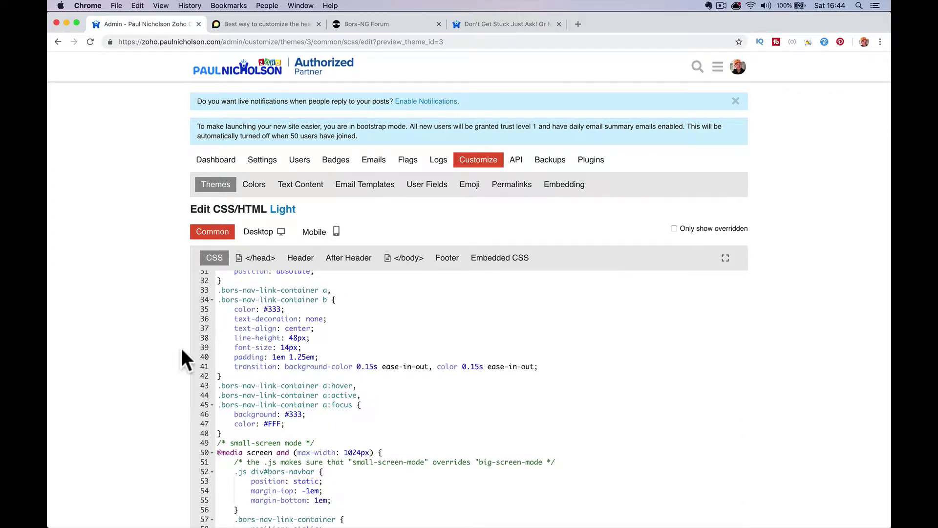
scroll(183, 357, down, 5)
click(207, 493)
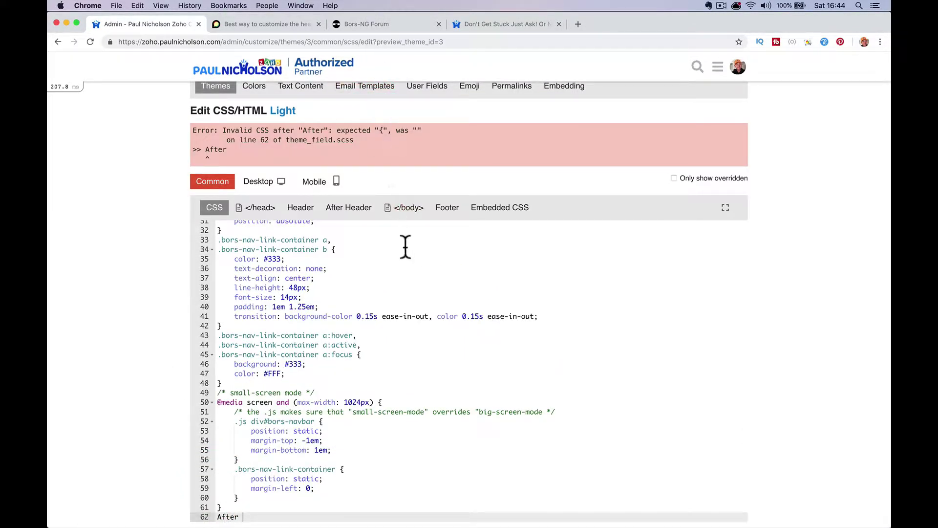
- Replace the Common CSS contents with a fresh paste of the navigation code
click(394, 274)
key(super+a)
key(BackSpace)
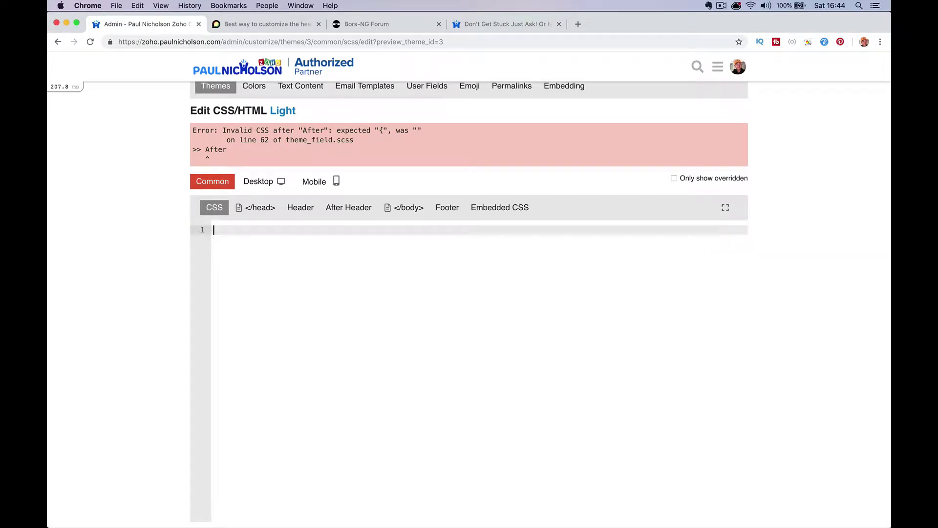
key(super+v)
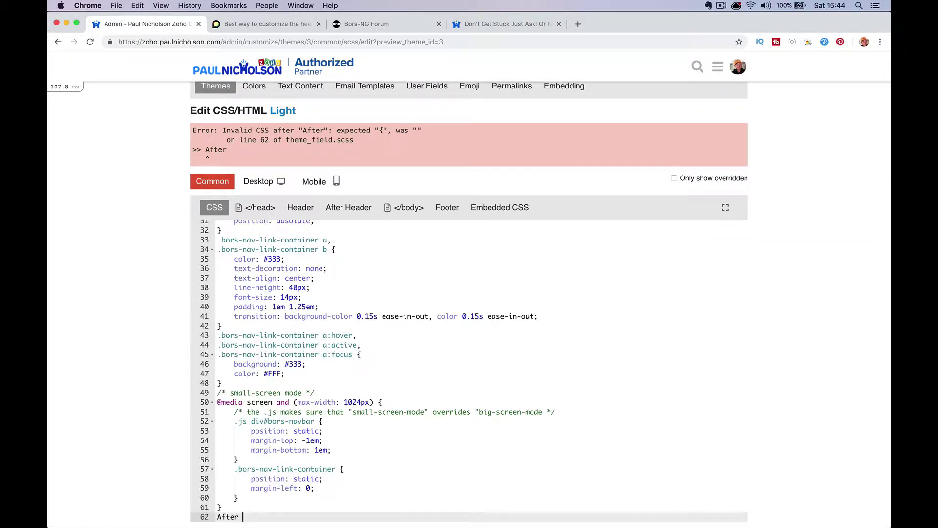
- Return to the meta.discourse topic via the Bors-NG tab and deselect the CSS code
click(367, 24)
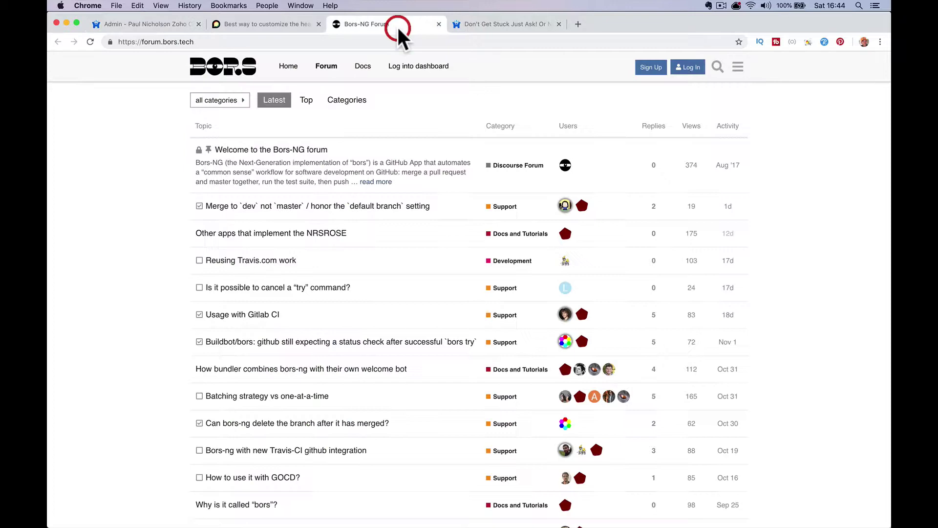
click(268, 24)
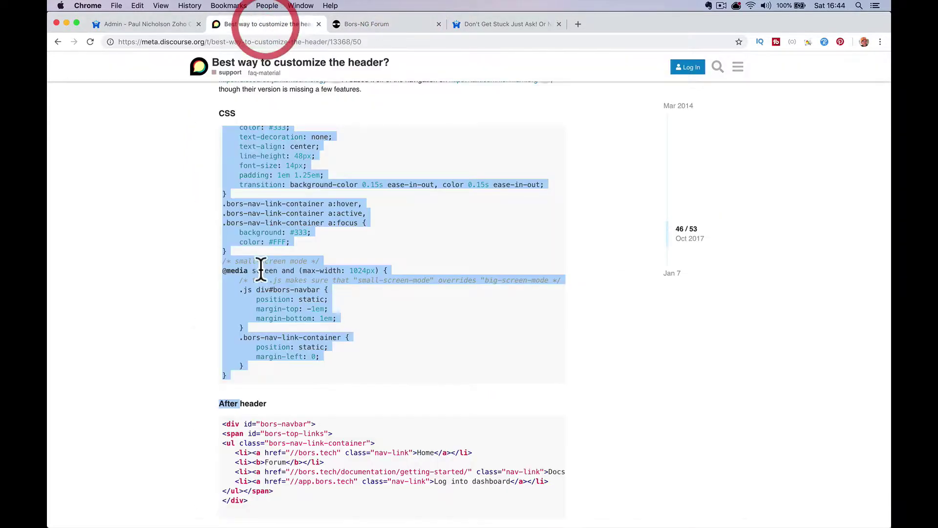
scroll(259, 272, down, 2)
click(264, 303)
scroll(264, 305, down, 4)
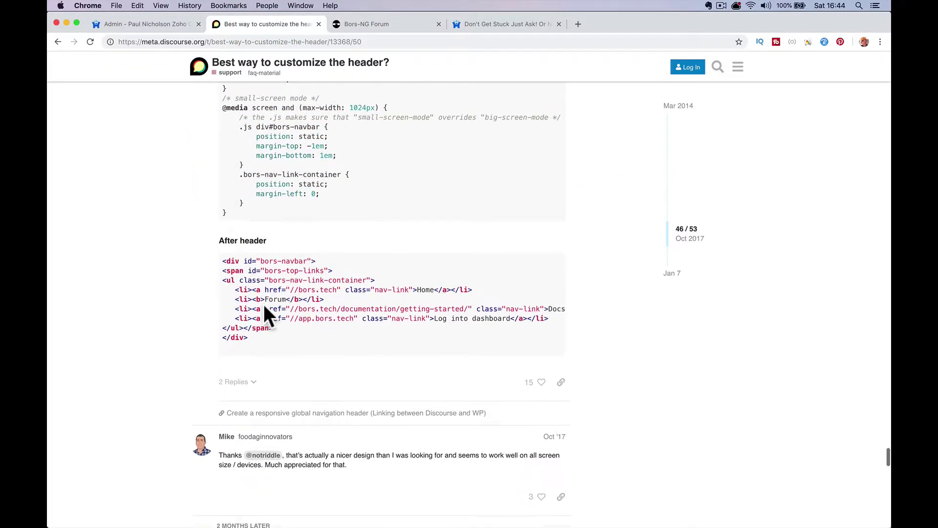
scroll(263, 302, up, 2)
scroll(142, 319, up, 3)
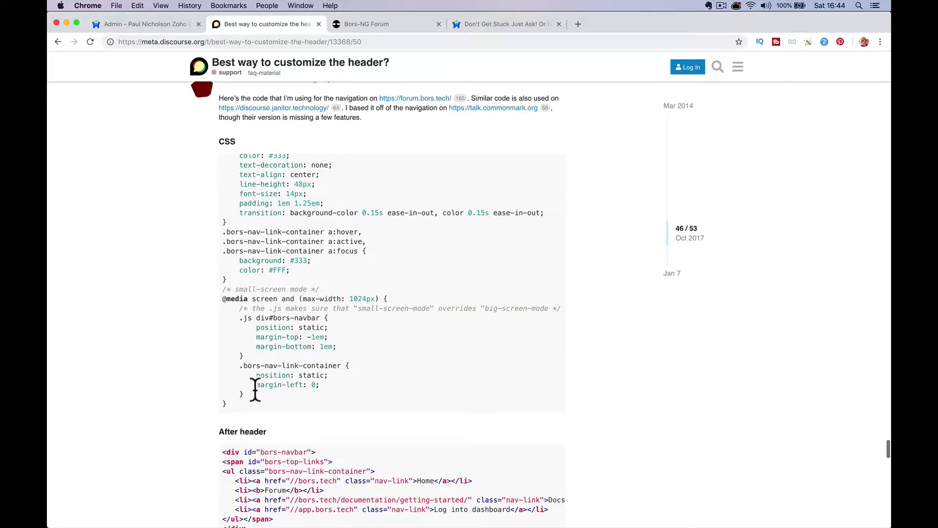
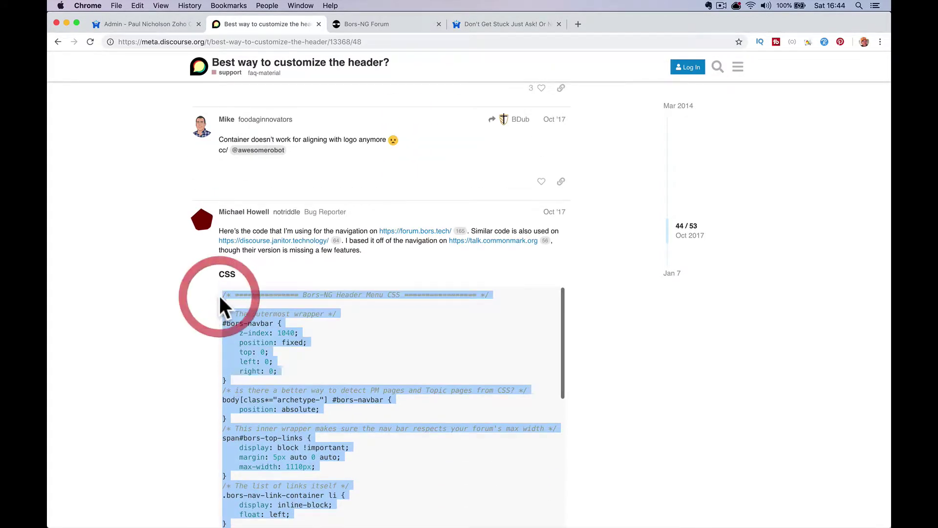
- Delete the stray word 'After' from line 62 of the common CSS and save
click(159, 24)
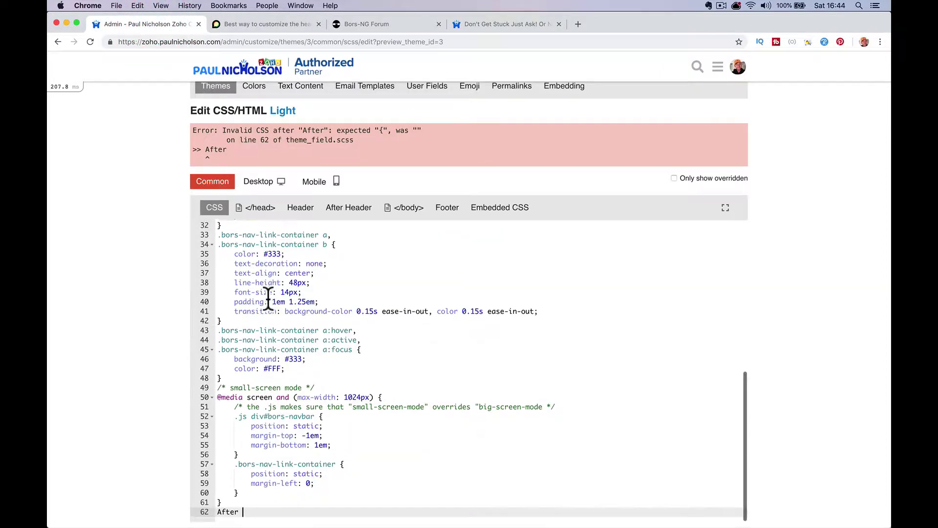
click(267, 512)
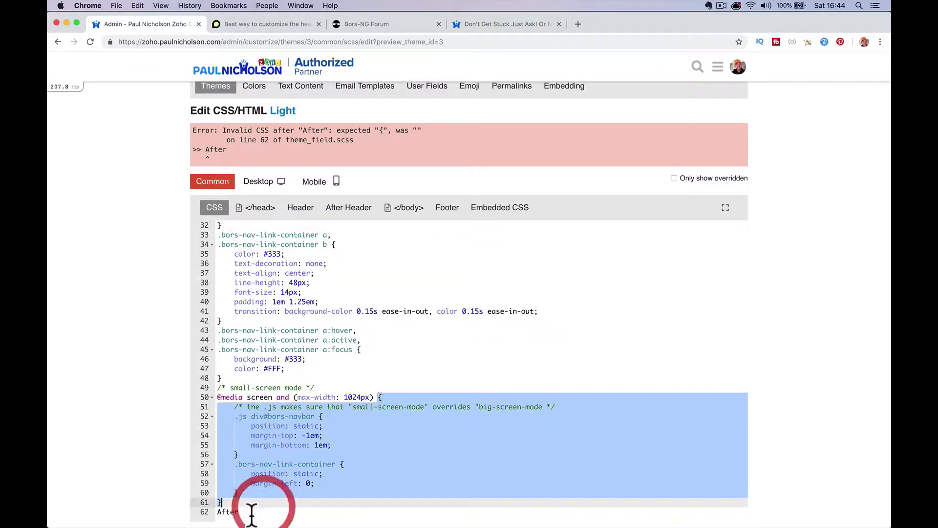
double_click(227, 511)
key(BackSpace)
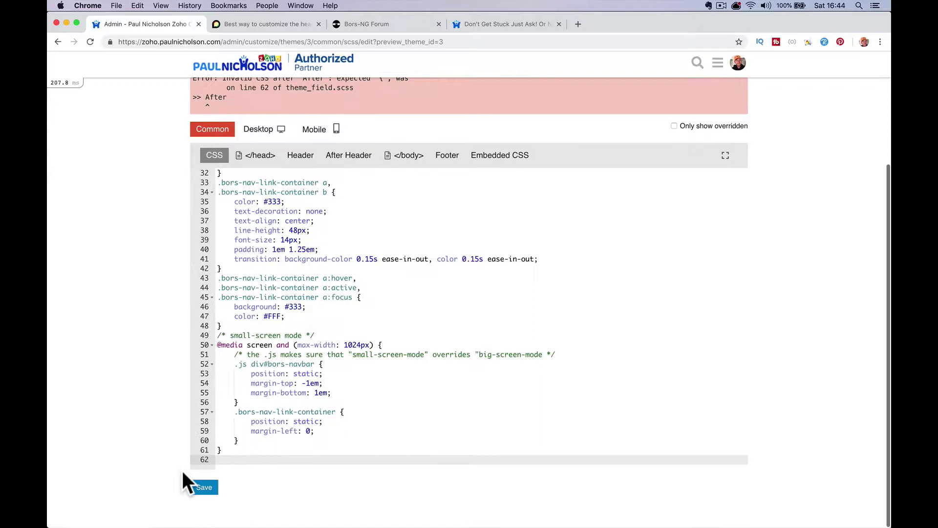
click(204, 491)
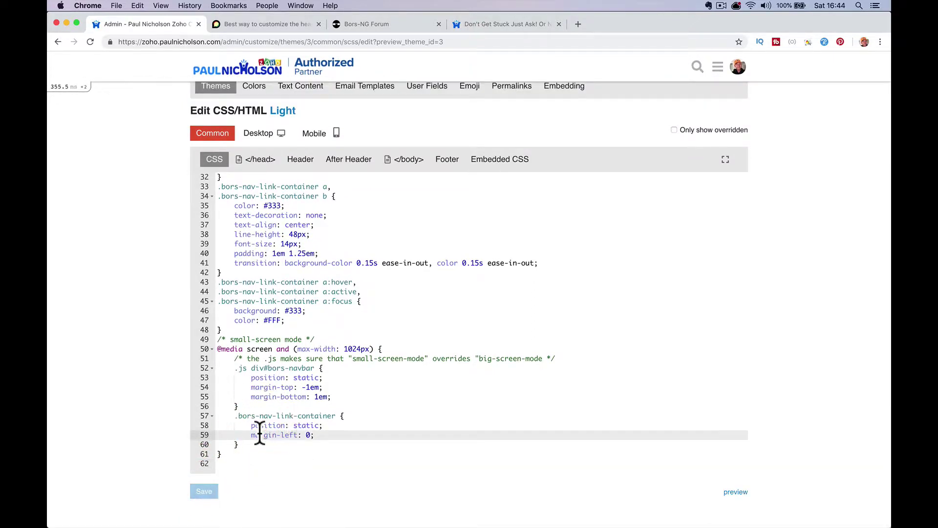
- Cut and re-paste the whole stylesheet, then save it again without errors
key(super+a)
key(super+x)
key(super+v)
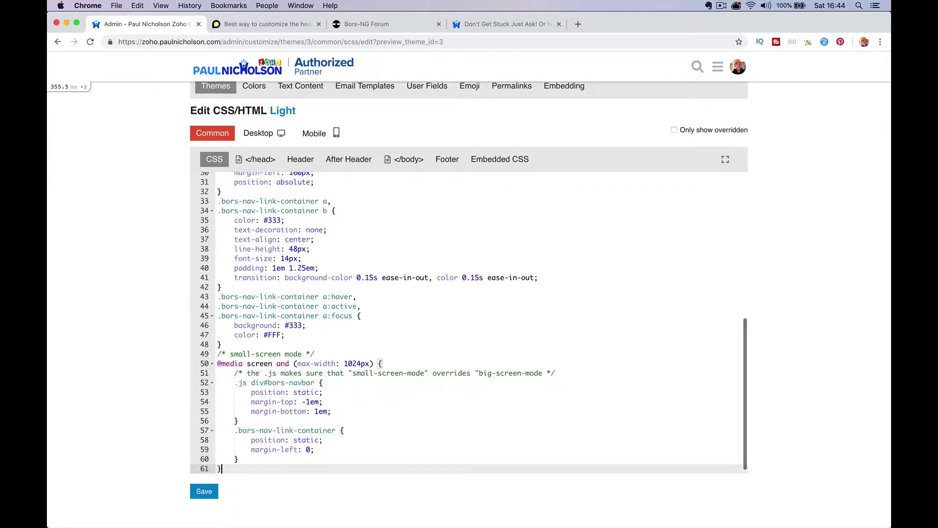
click(200, 490)
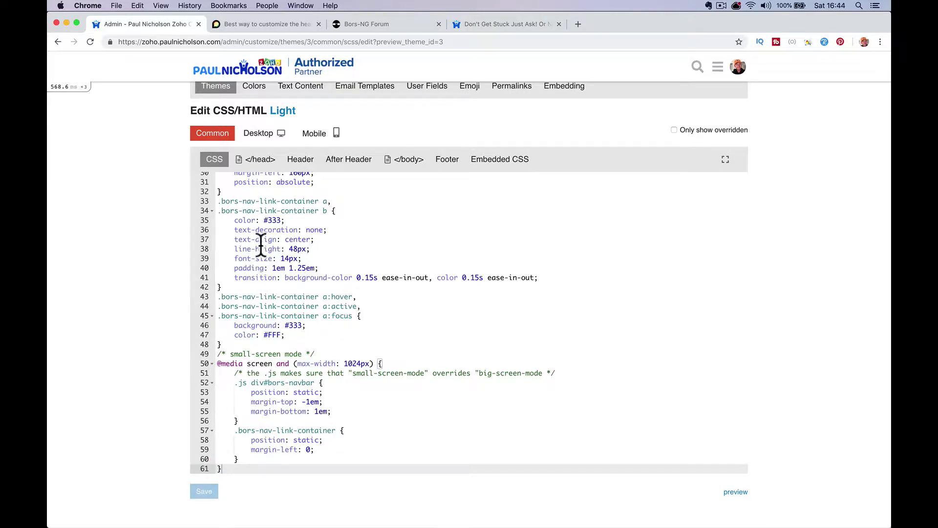
- Copy the After header navbar HTML from the customize-the-header meta topic
click(299, 159)
click(264, 24)
scroll(260, 271, down, 8)
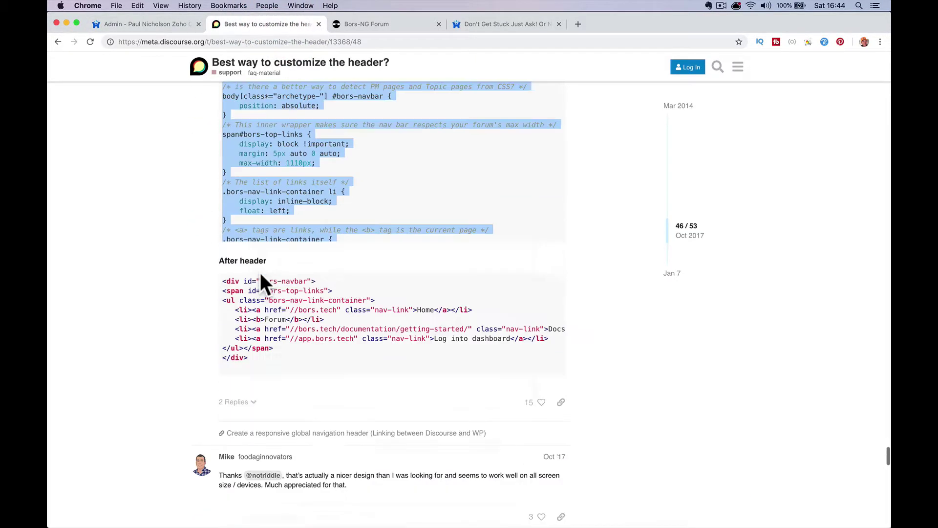
scroll(261, 271, down, 3)
scroll(261, 271, up, 4)
drag(249, 286, 213, 206)
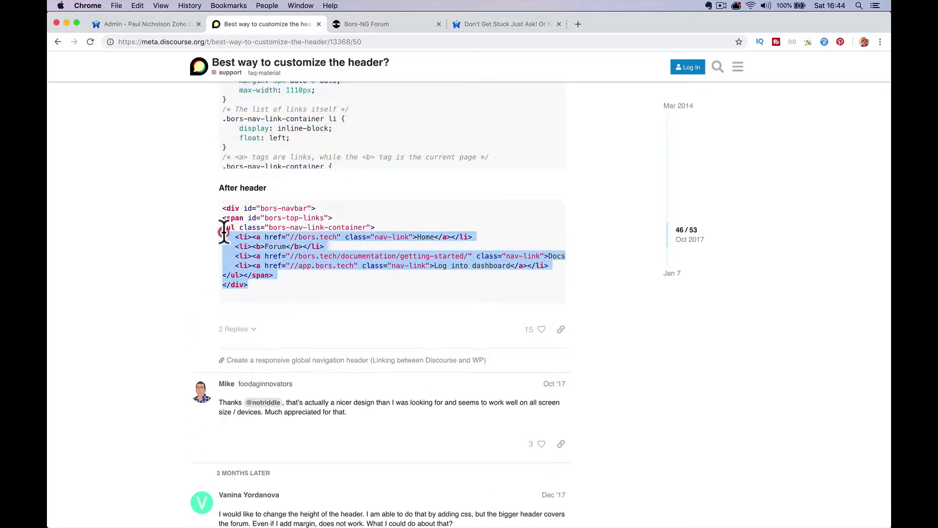
key(super+c)
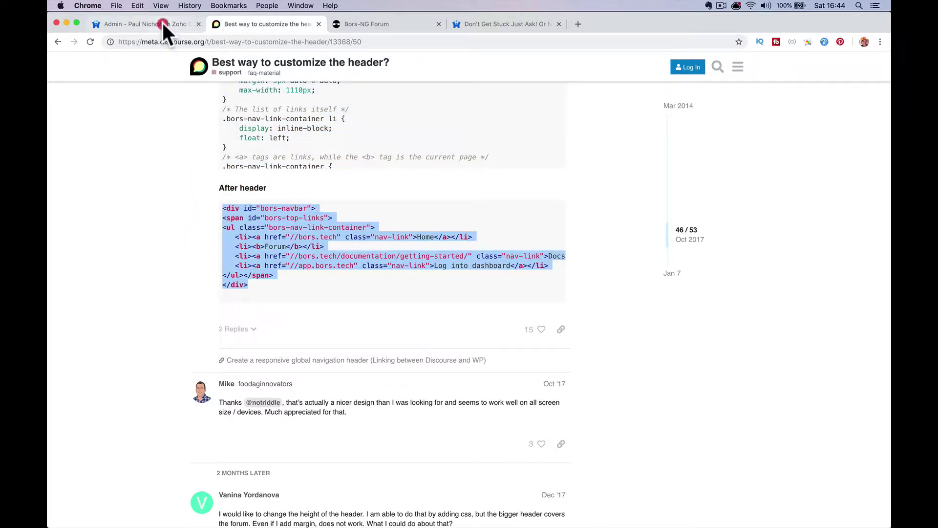
- Paste the navbar HTML into the theme header, save, and reload to see the links
click(144, 24)
click(283, 230)
key(super+v)
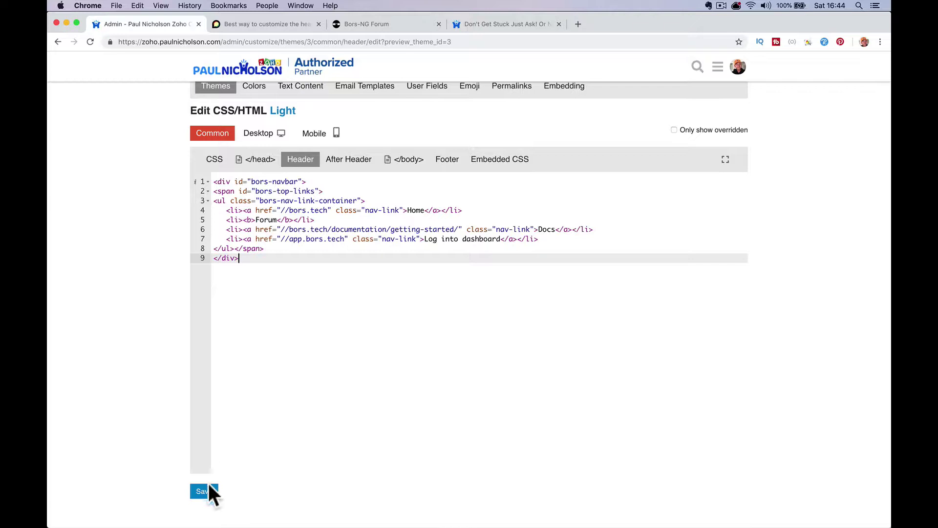
click(206, 481)
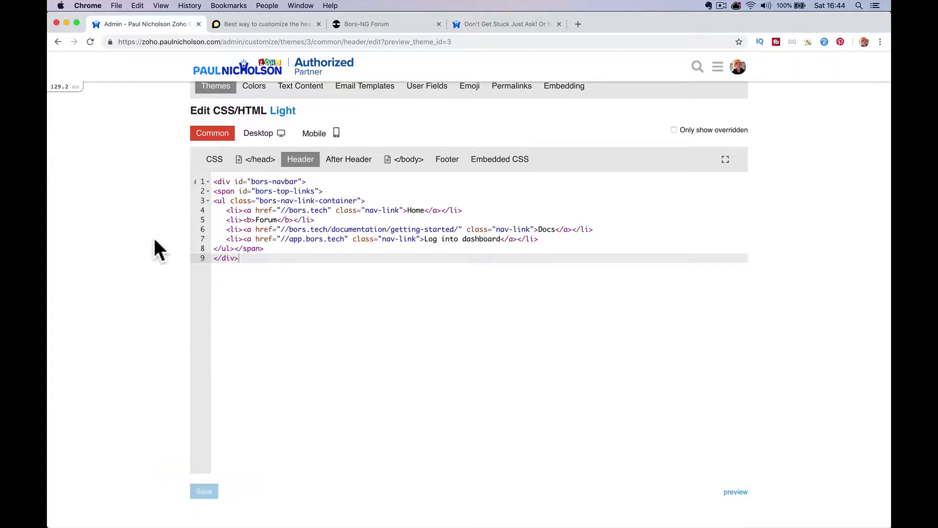
click(89, 41)
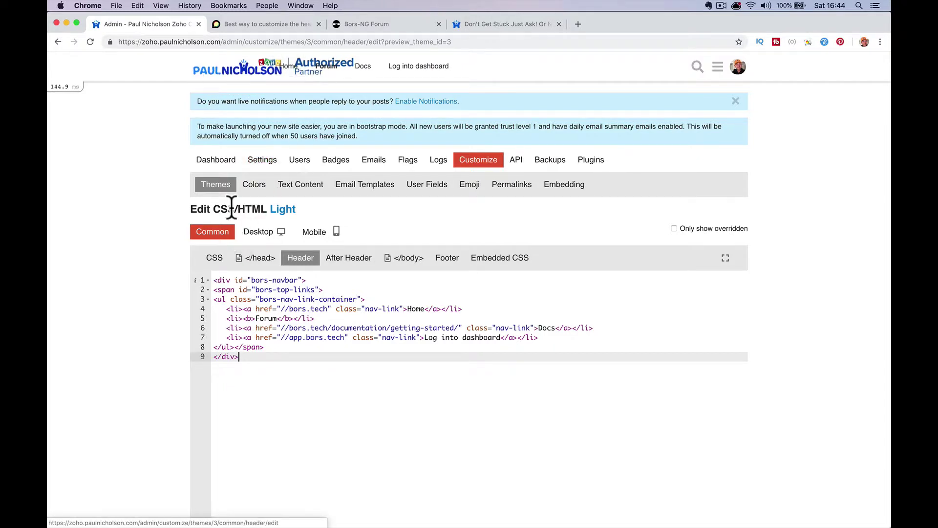
- Change the navbar's line 8 offset from 'left: 0;' to 'left: 400PX;', save, and reload
click(214, 257)
scroll(206, 293, down, 2)
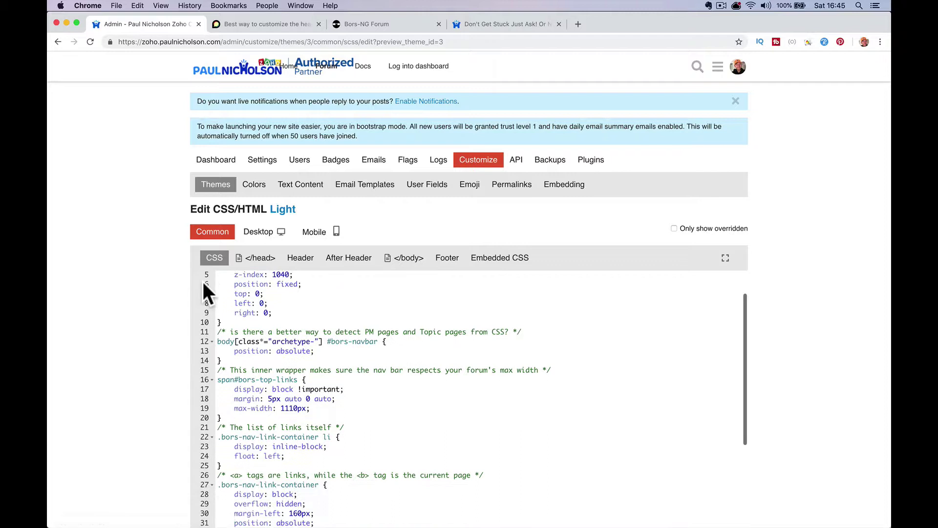
click(258, 303)
scroll(261, 308, up, 3)
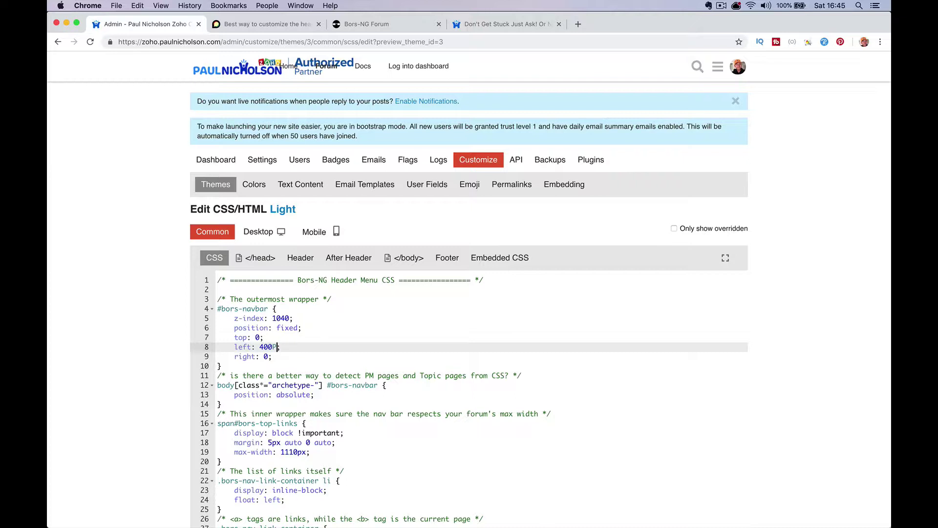
scroll(170, 420, down, 3)
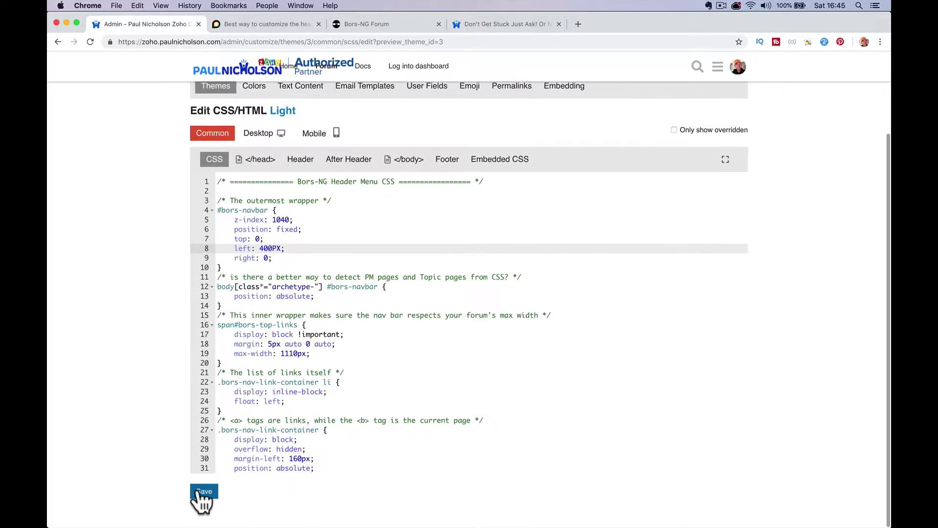
click(204, 491)
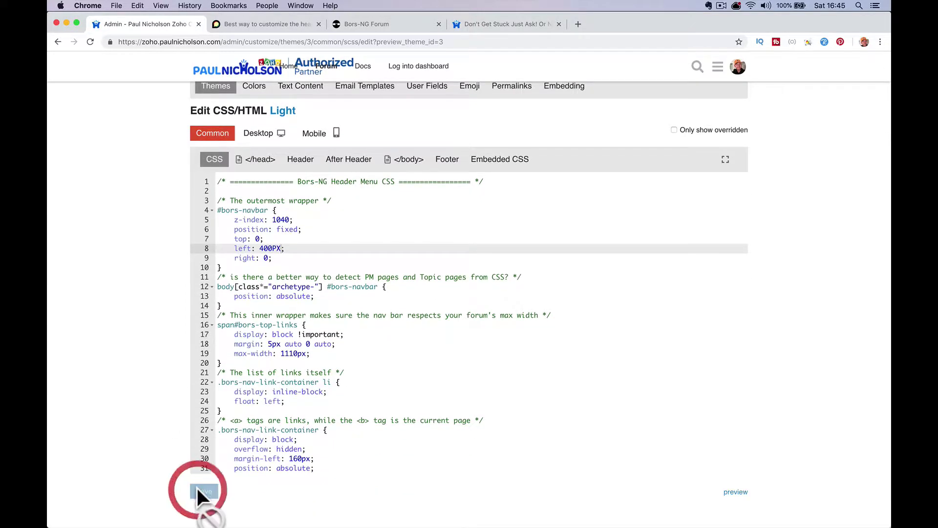
click(89, 42)
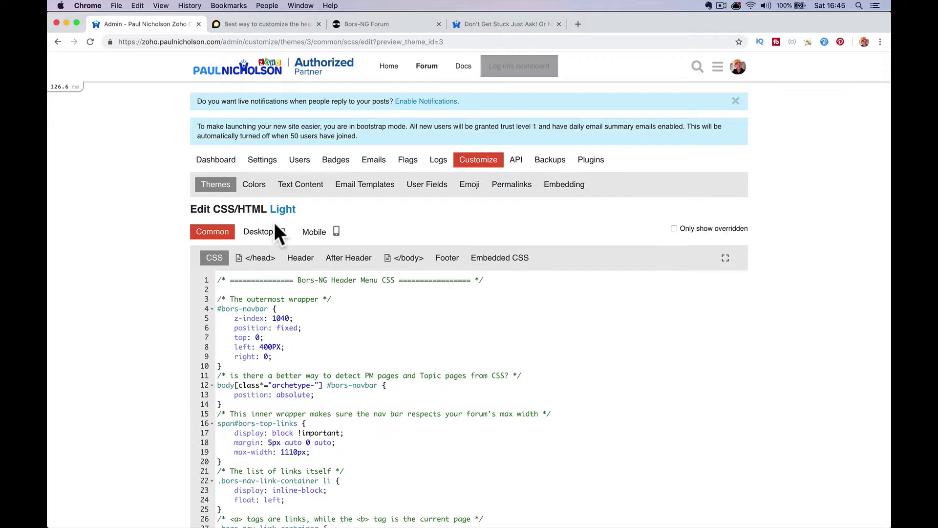
- Correct the typos in the Home link's web address in the header HTML
click(299, 258)
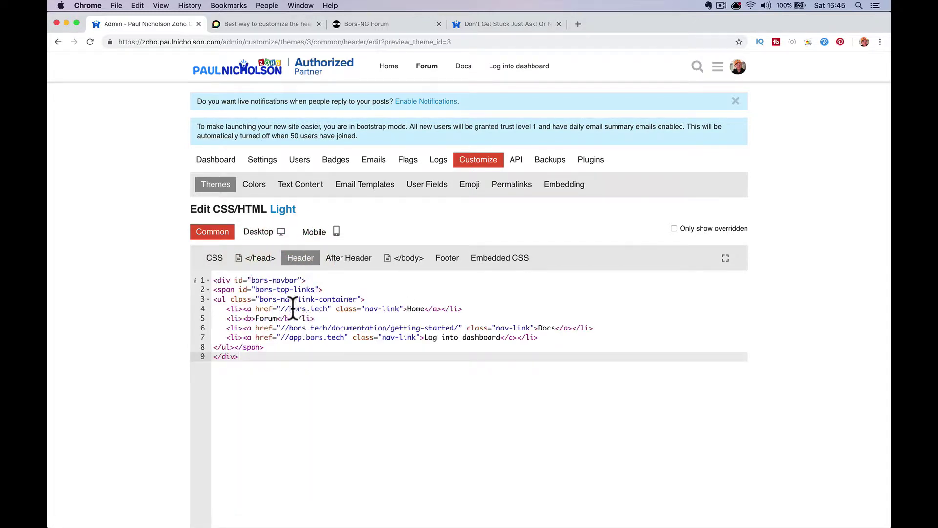
drag(288, 309, 323, 309)
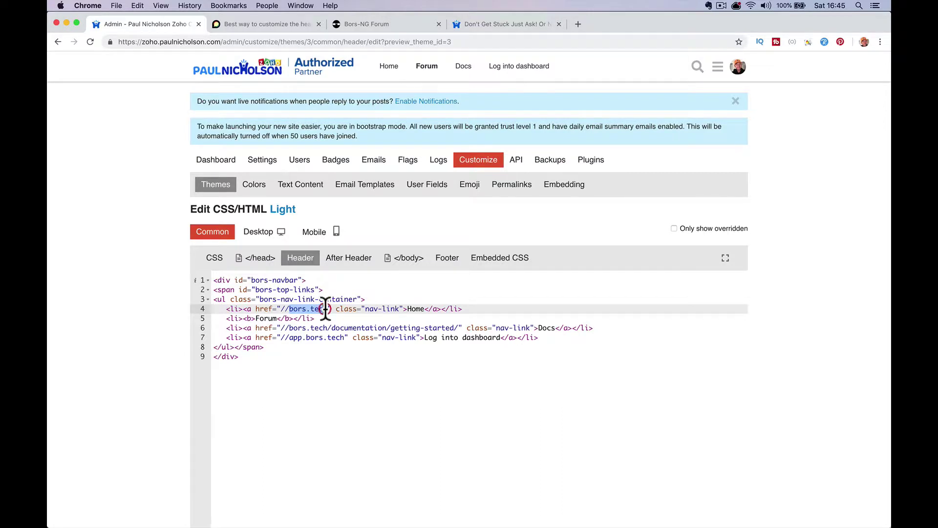
text(PAULNICHO)
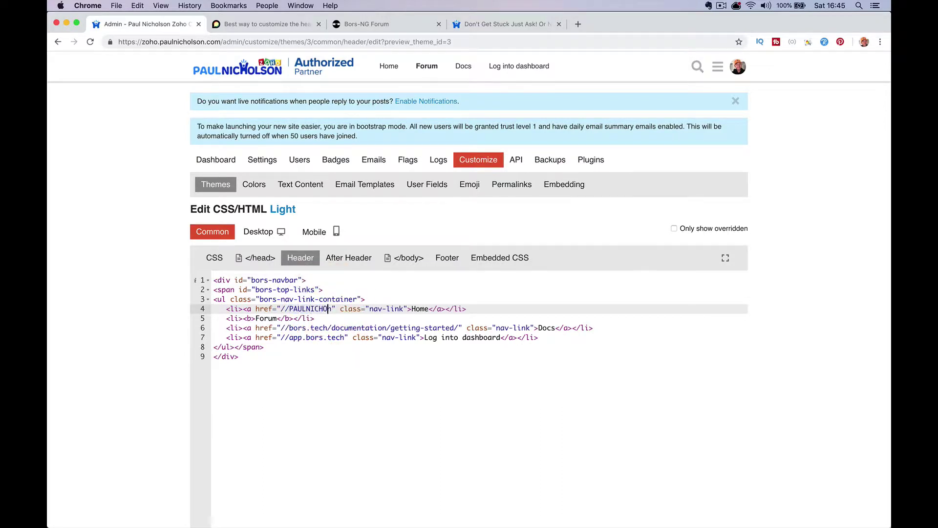
key(BackSpace)
key(BackSpace)
key(BackSpace)
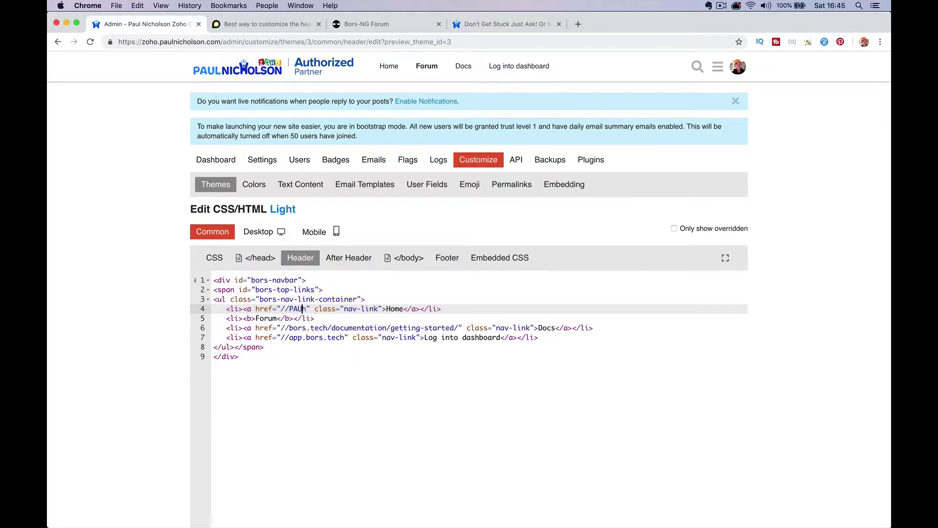
key(BackSpace)
key(BackSpace)
key(BackSpace)
text(paulni)
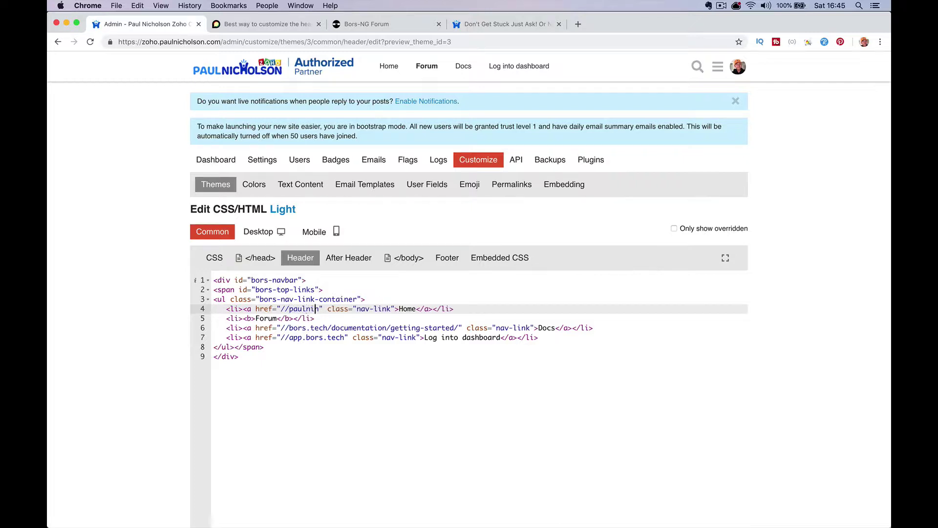
text(cholson.co)
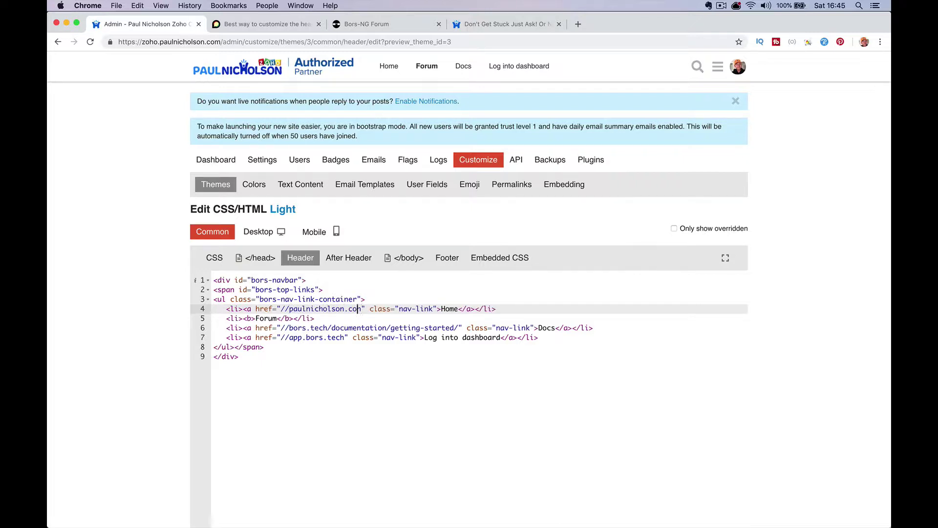
key(Delete)
text(m)
- Wrap Contact Me in a copied nav-link tag pointing to //pnuk.co/contact
click(242, 318)
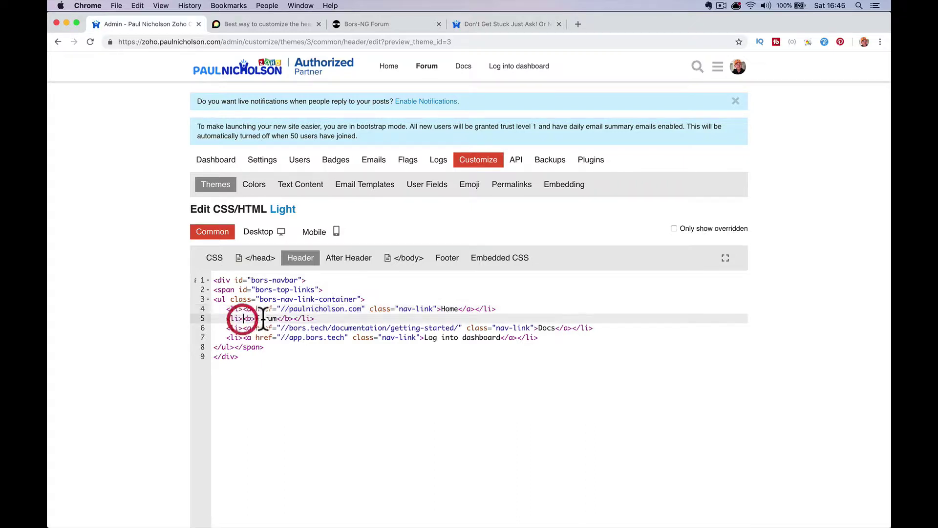
drag(256, 319, 280, 318)
text(Contact Me)
drag(243, 309, 443, 308)
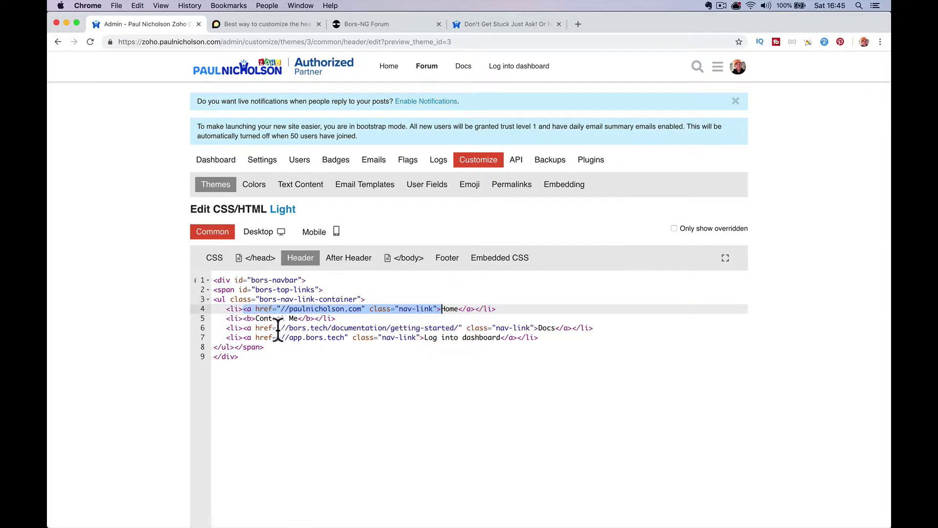
key(super+c)
click(244, 309)
key(super+v)
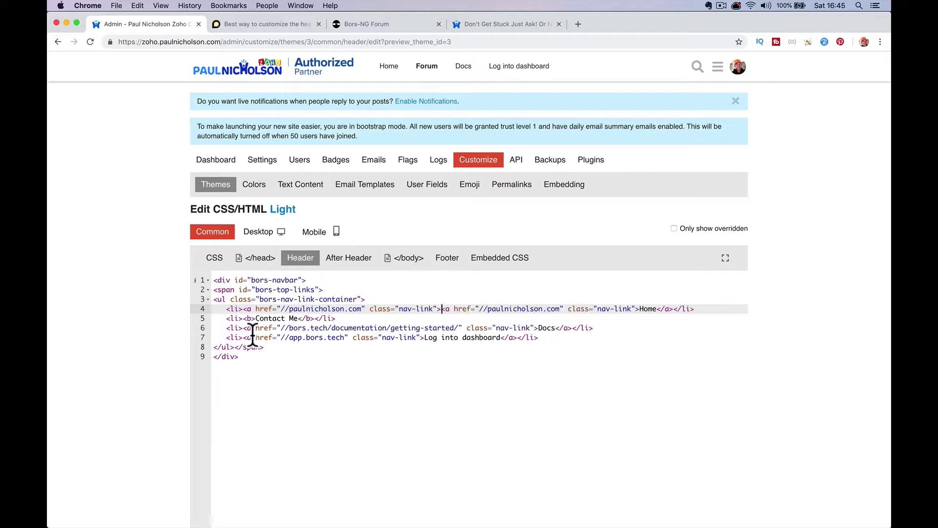
key(super+z)
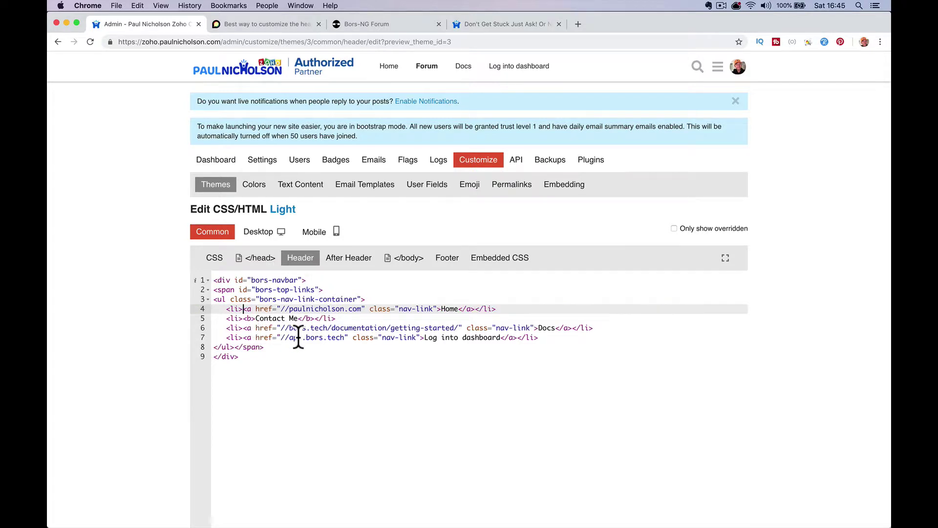
click(244, 318)
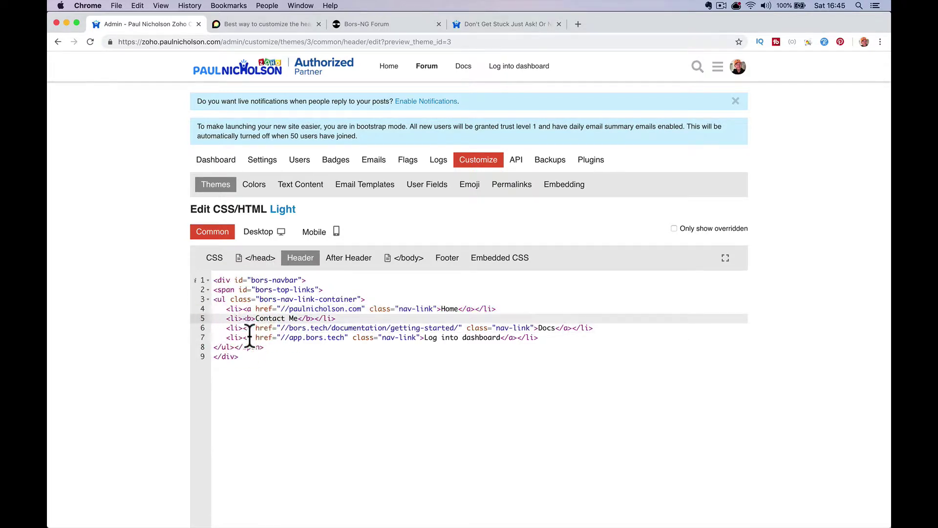
key(super+v)
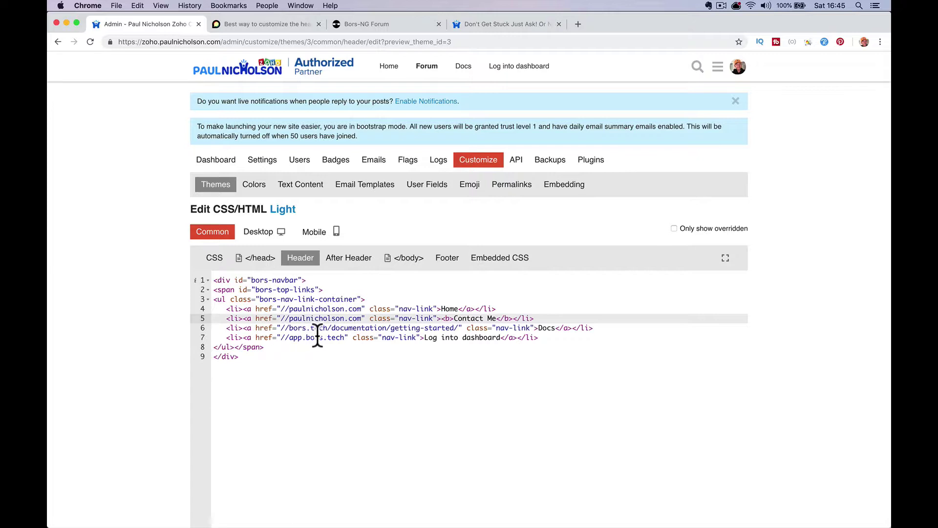
drag(364, 319, 303, 320)
text(nuk.)
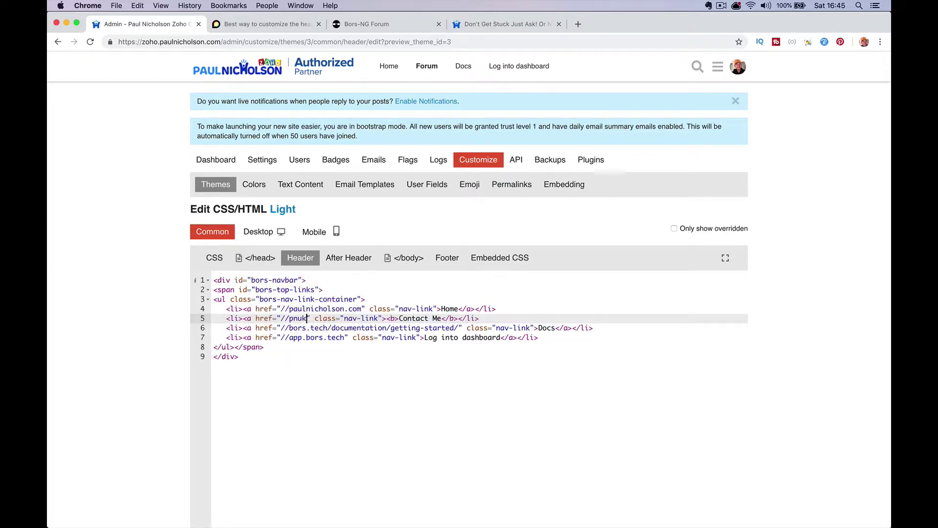
text(co/)
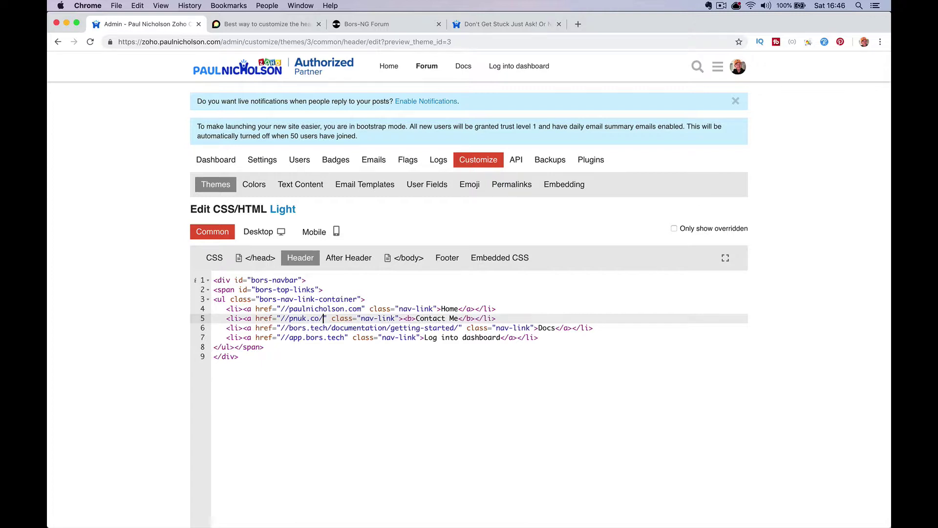
text(contact)
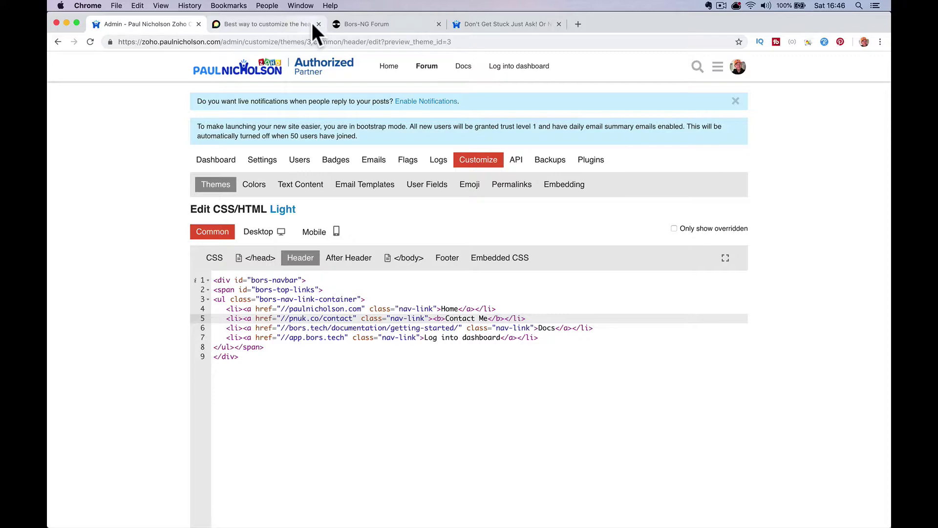
- Preview the Discourse full setup course landing page as a logged-out user
click(499, 24)
key(super+r)
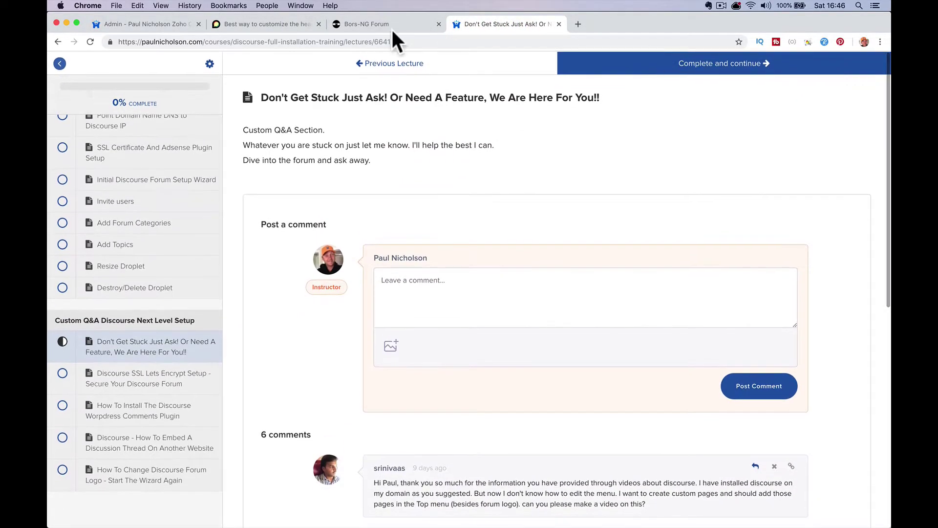
click(60, 64)
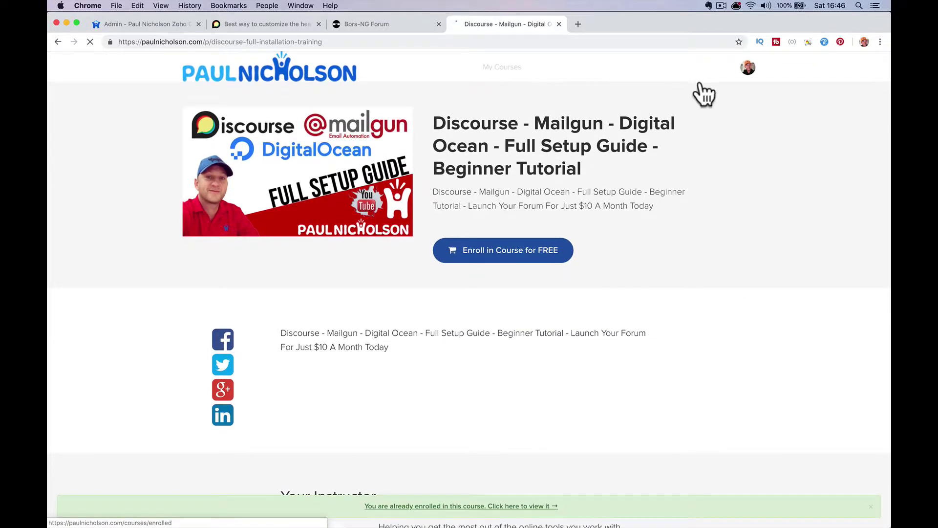
click(722, 68)
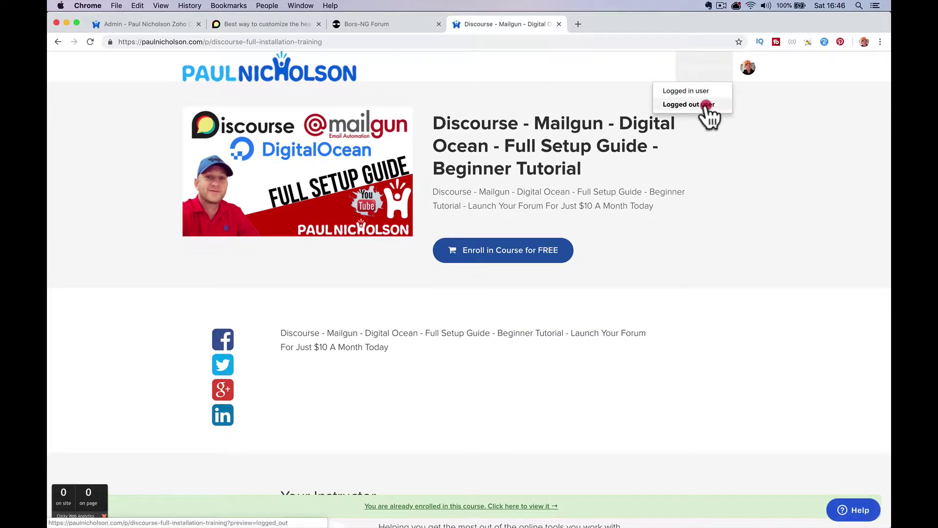
click(689, 104)
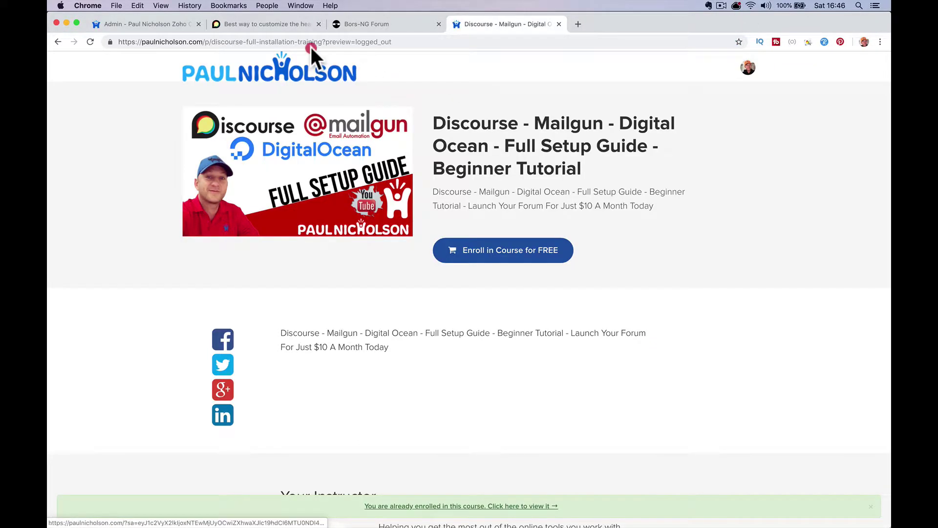
- Copy the course page address without its ?preview part
click(310, 42)
drag(325, 42, 117, 42)
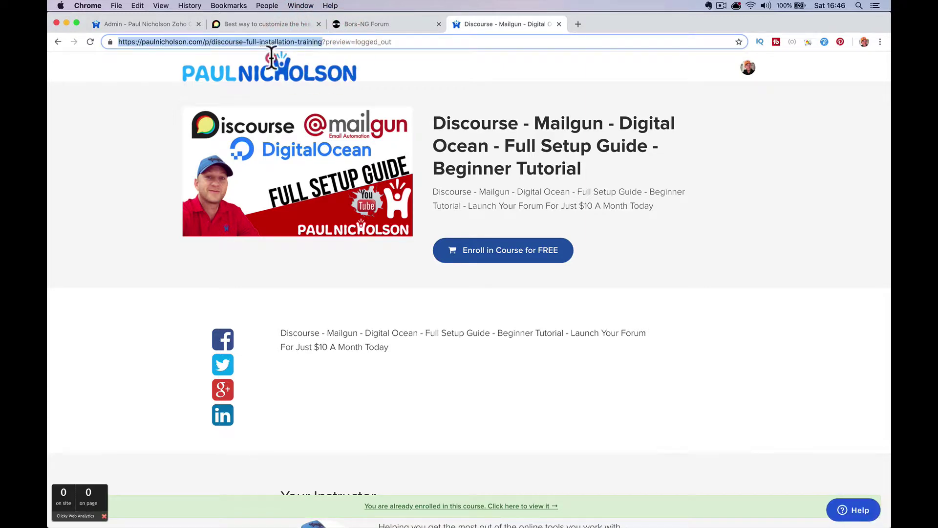
key(super+c)
- Point the third link at the course URL without https and rename Docs to Training
click(147, 24)
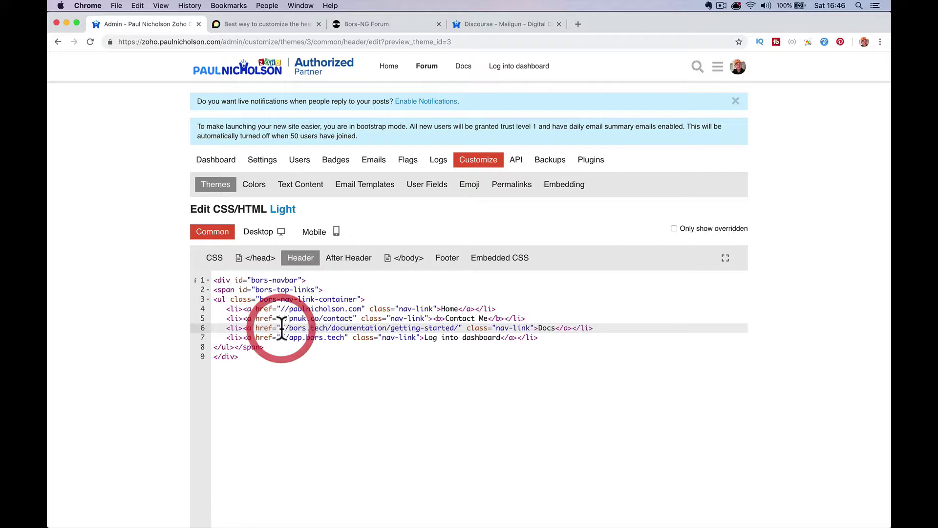
mouse_move(281, 328)
mouse_down()
mouse_move(369, 337)
mouse_move(453, 327)
mouse_up()
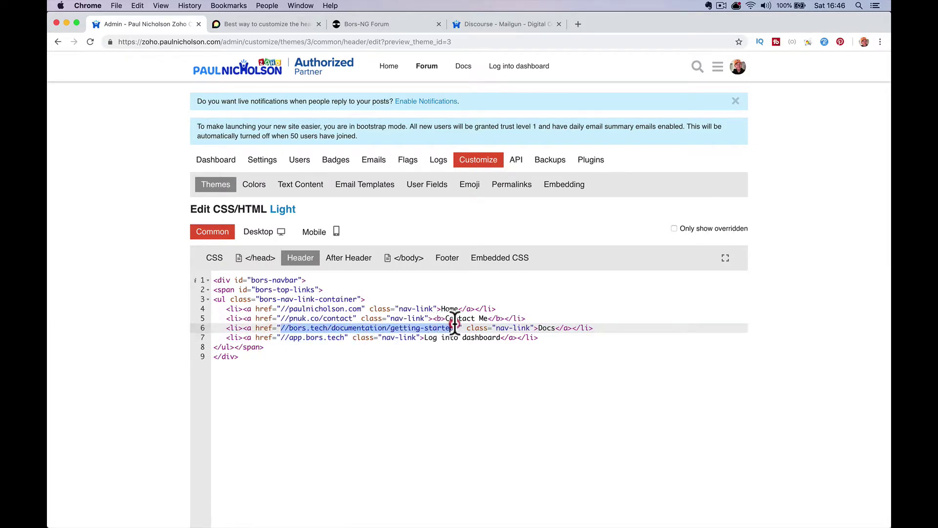
key(cmd+v)
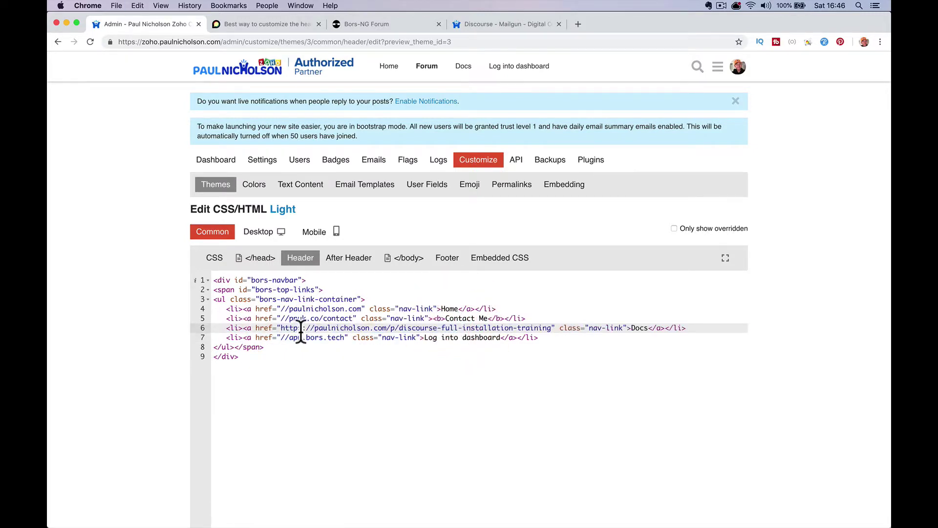
drag(307, 327, 279, 327)
key(BackSpace)
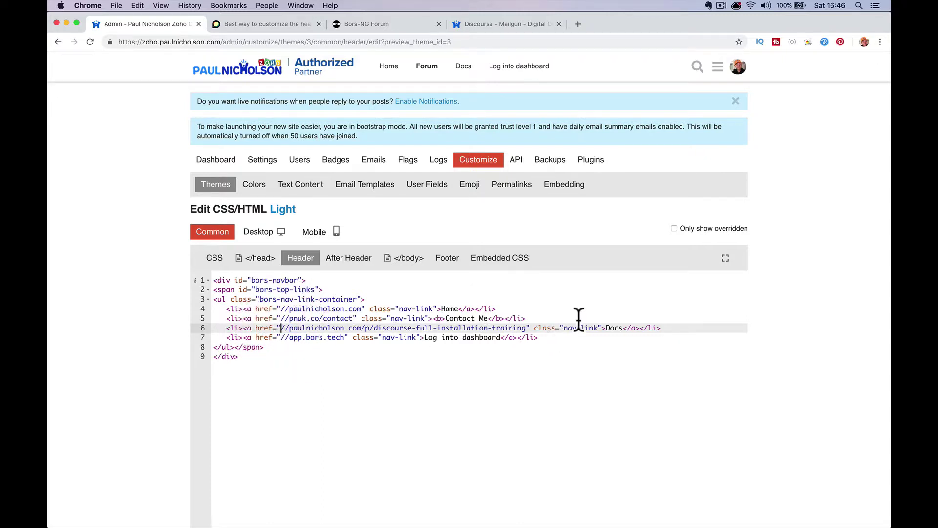
double_click(621, 328)
text(Training)
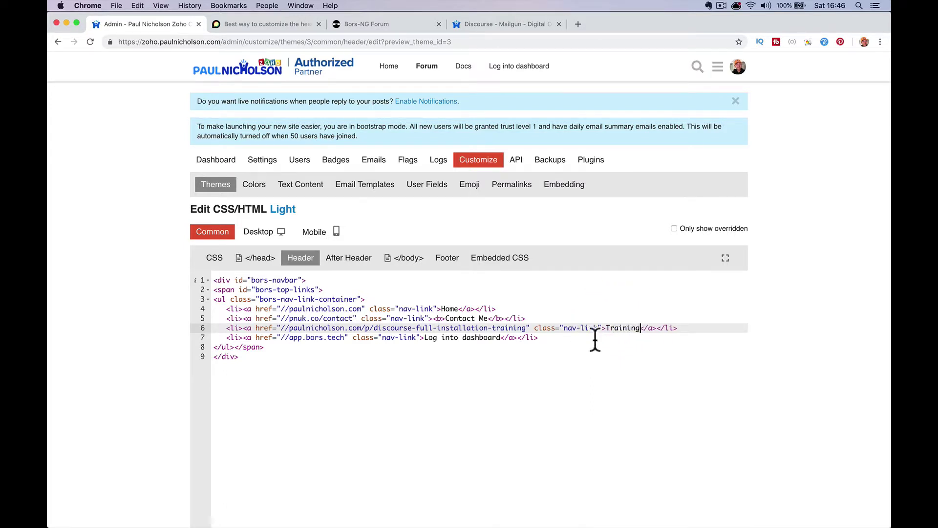
- Change the last link to Facebook at //pnuk.co/facebook and save the header
drag(424, 338, 500, 337)
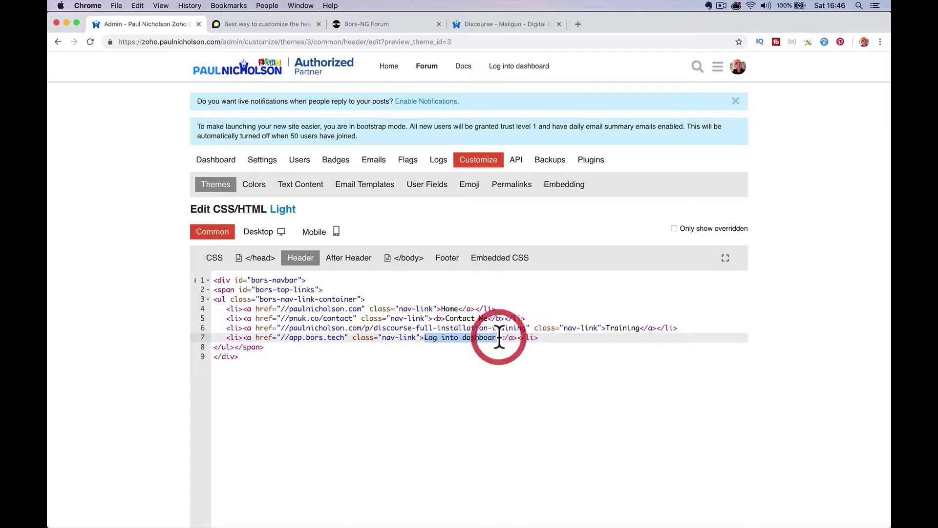
text(Facebook)
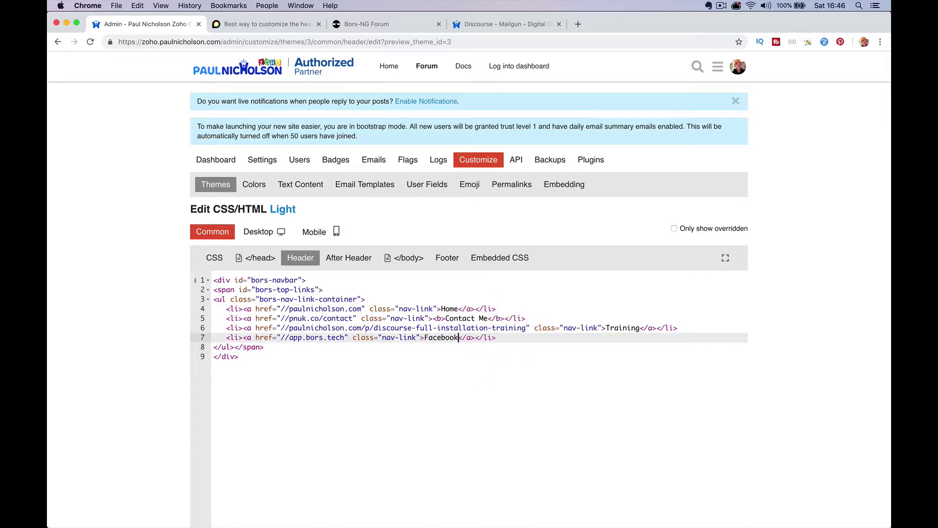
drag(345, 338, 286, 338)
text(facebookc)
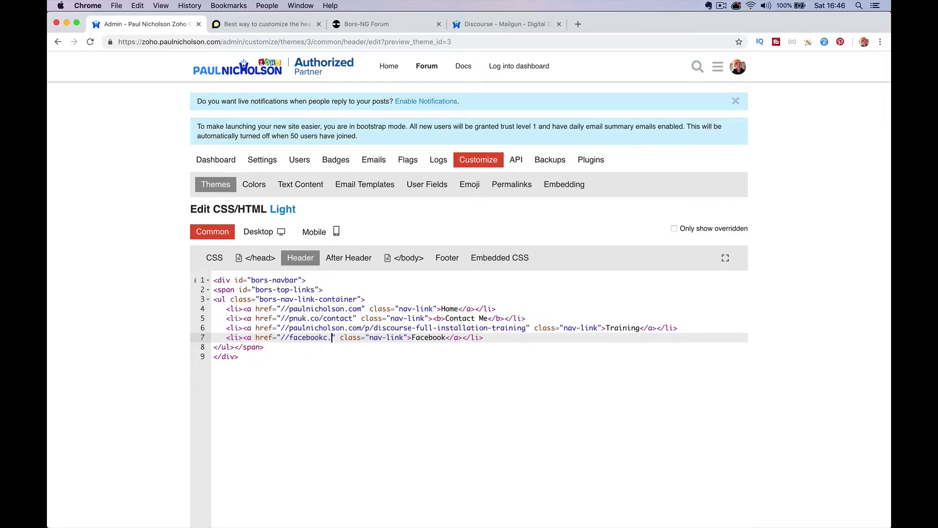
text(om)
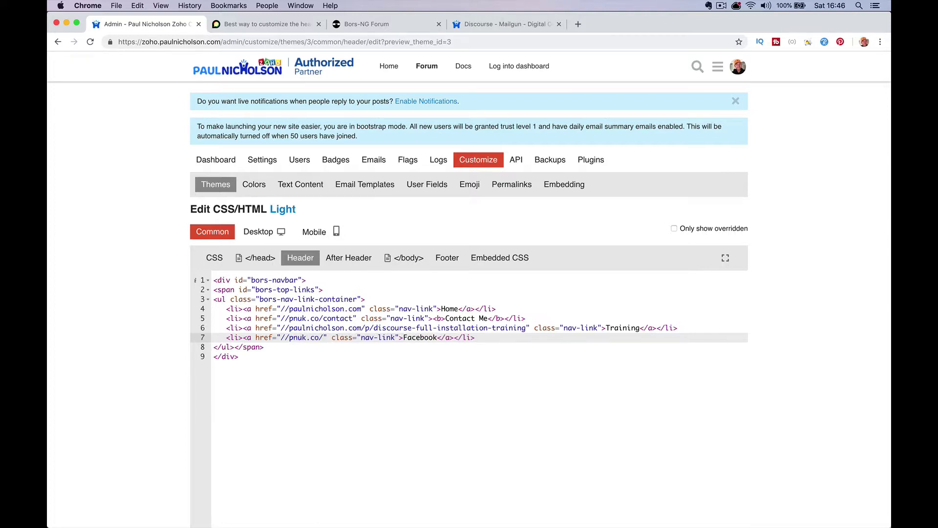
text(cebook)
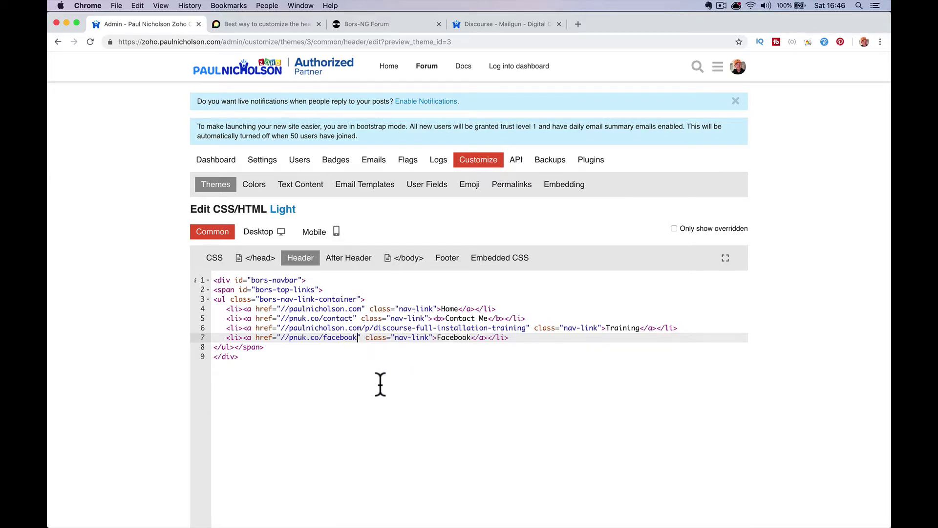
click(345, 418)
scroll(345, 418, down, 5)
click(209, 496)
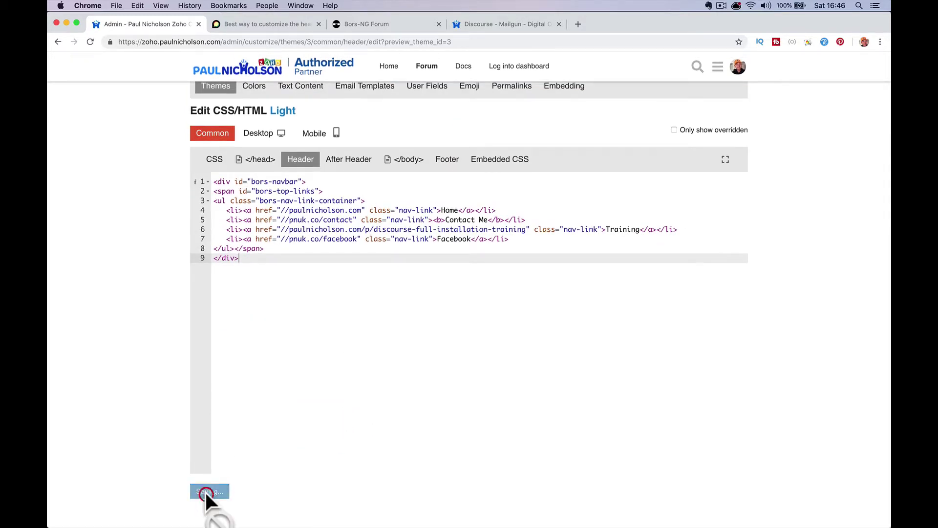
click(90, 42)
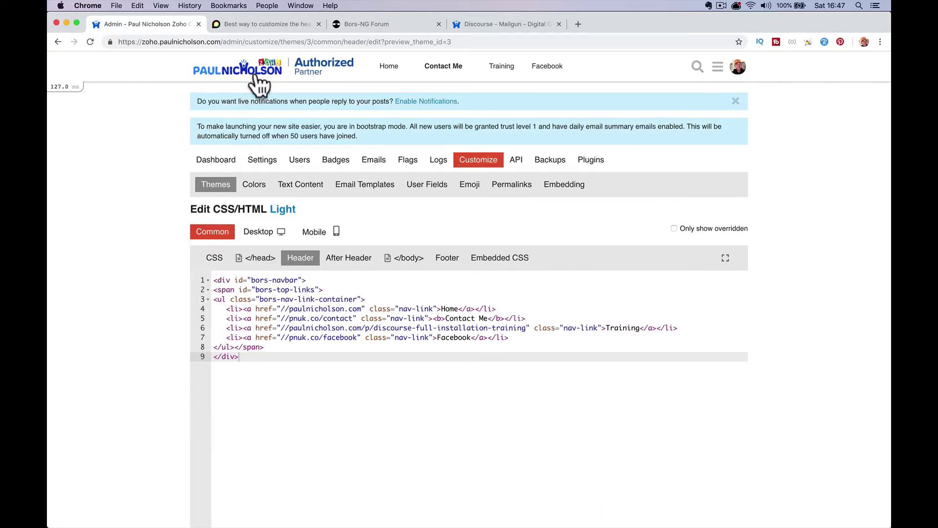
click(258, 73)
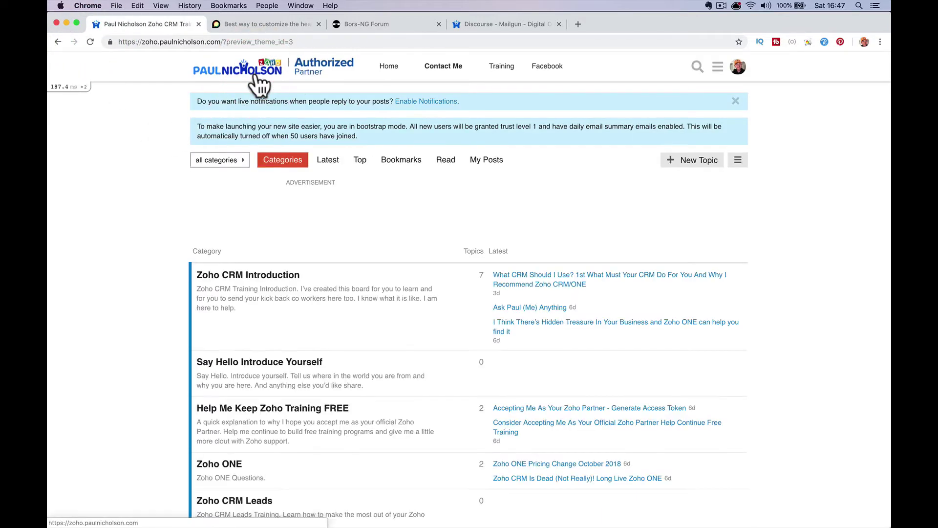
click(389, 66)
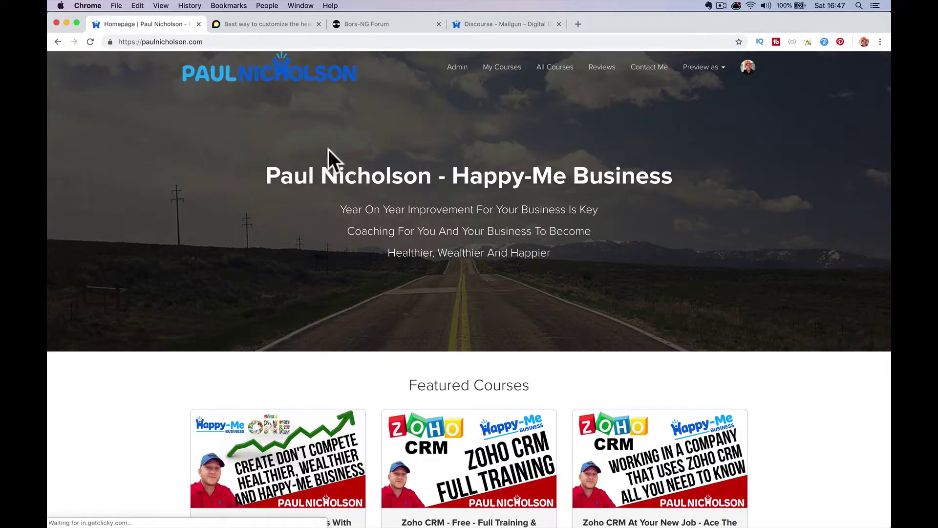
key(alt+Left)
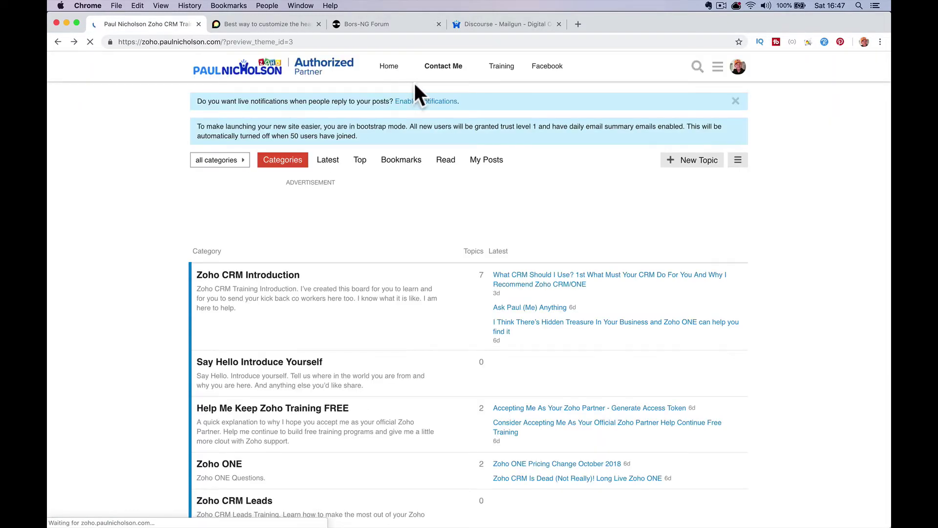
click(443, 66)
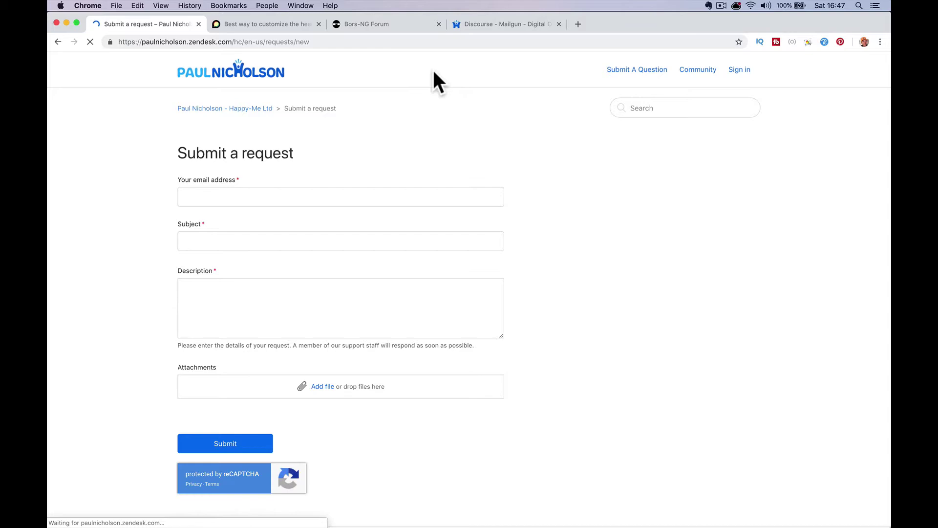
key(alt+Left)
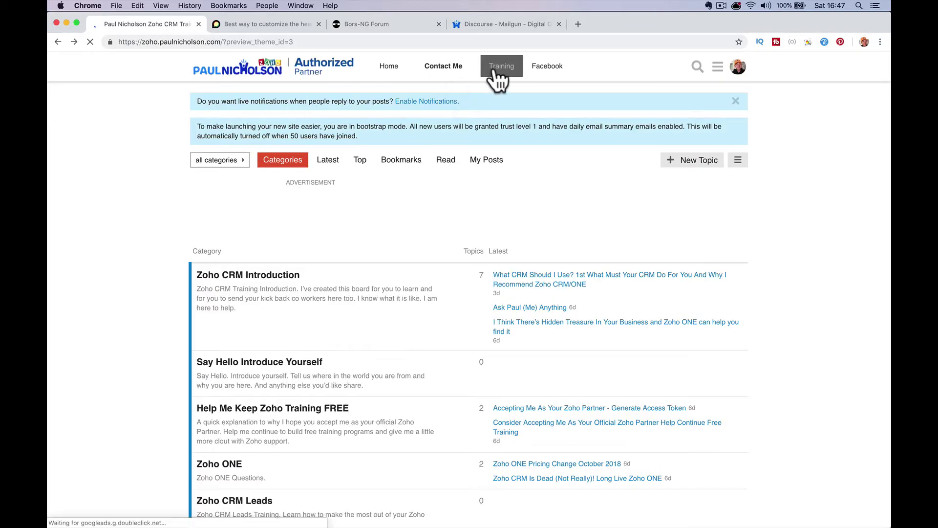
click(501, 66)
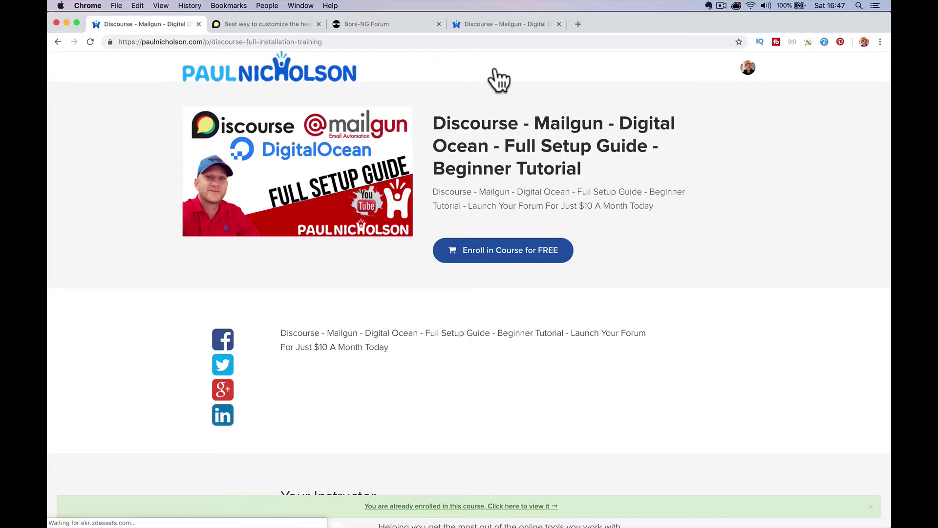
key(alt+Left)
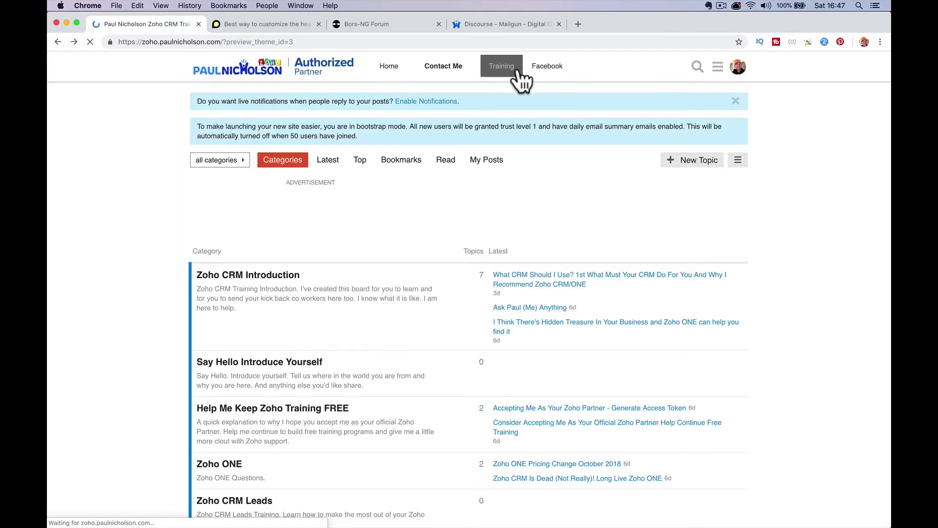
click(547, 66)
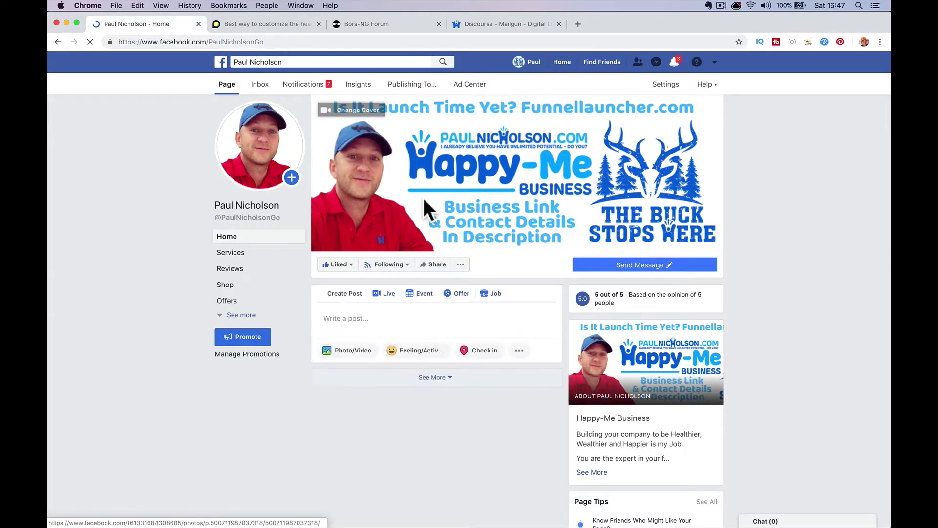
scroll(423, 197, down, 5)
scroll(424, 197, down, 8)
scroll(423, 197, up, 15)
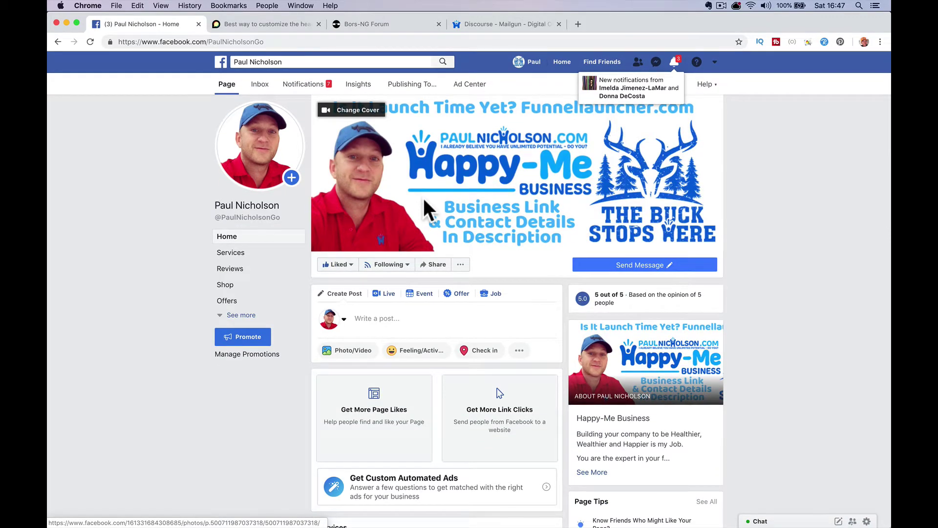
scroll(424, 197, left, 10)
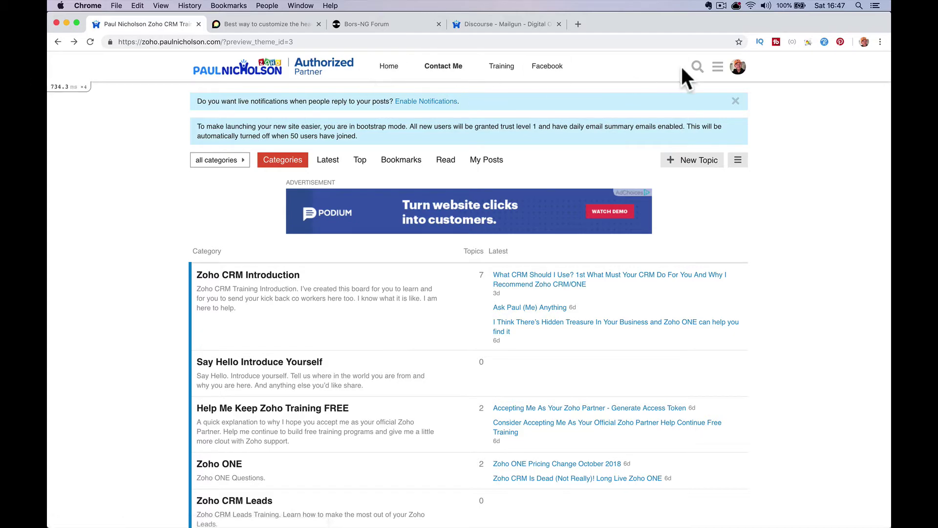
- Go to the Admin dashboard from the user menu and close the Bors-NG forum tab
click(718, 67)
click(653, 96)
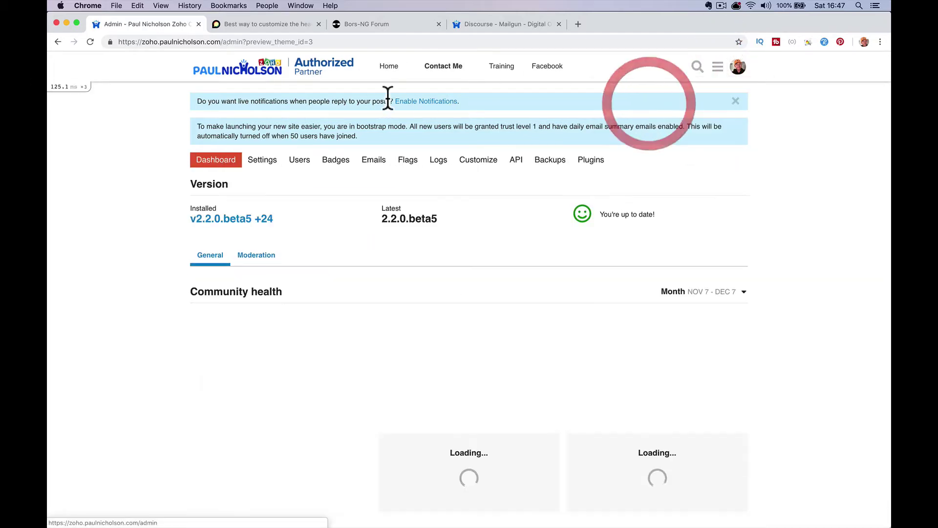
click(376, 26)
click(438, 24)
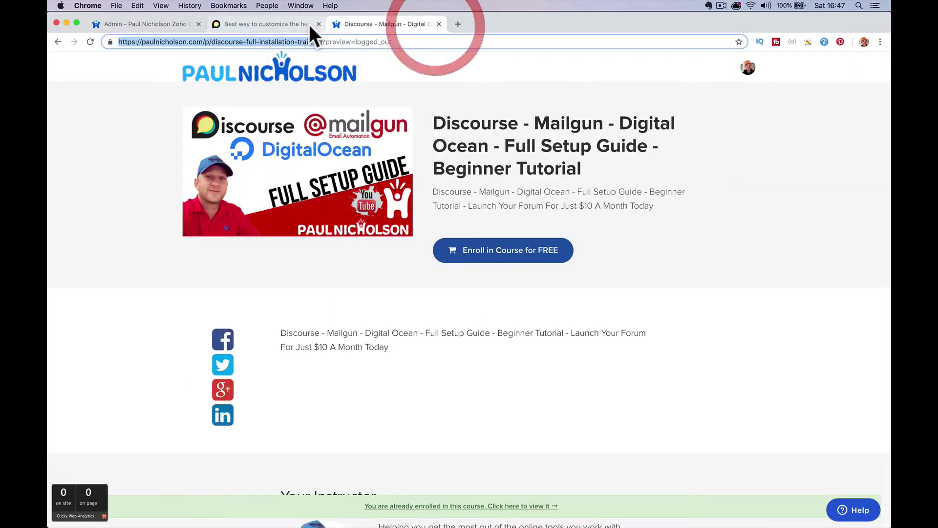
- Select the Light theme under Customize > Themes
click(283, 25)
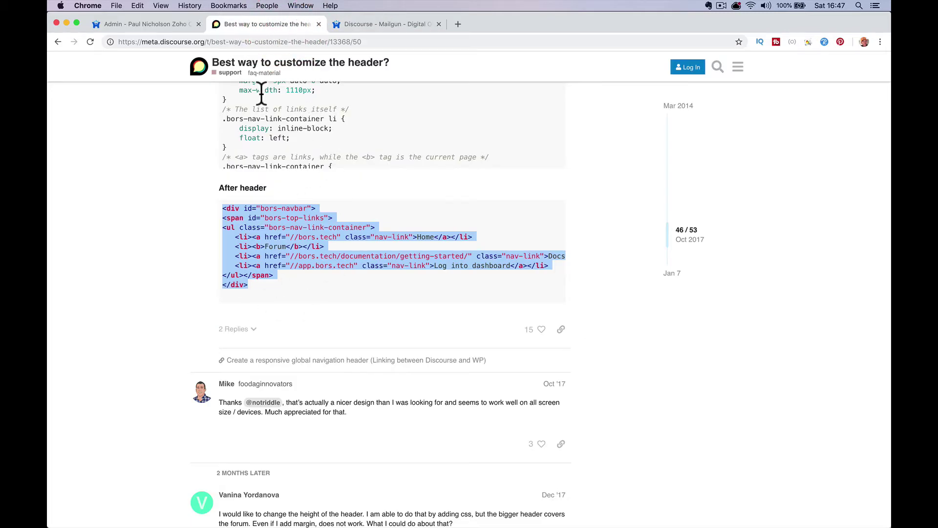
click(146, 23)
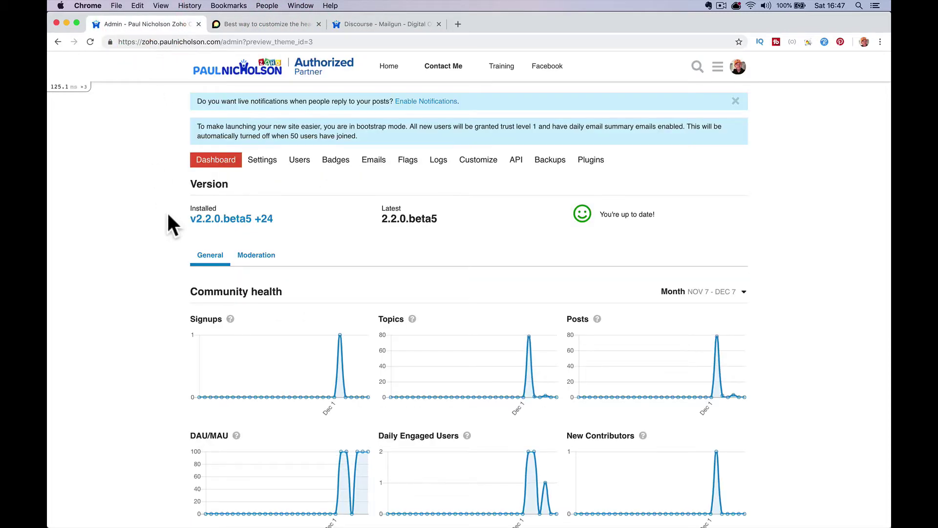
click(479, 159)
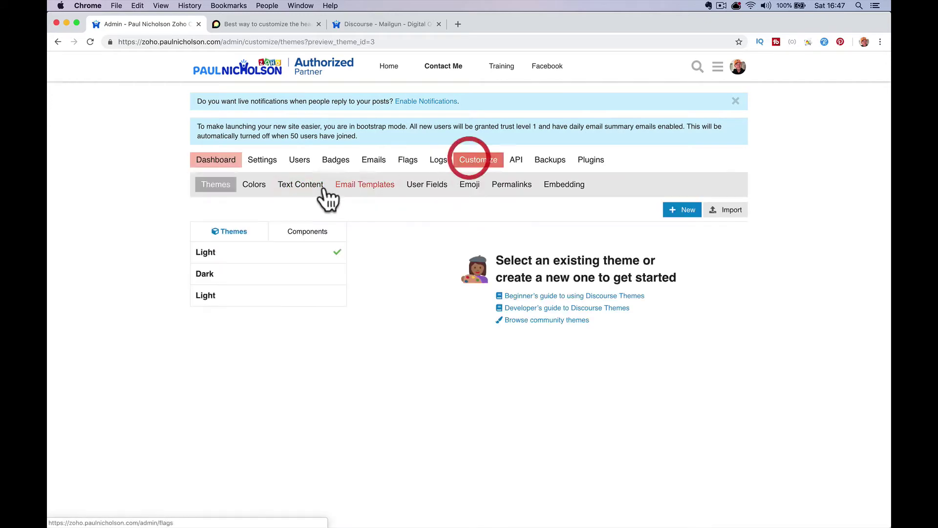
click(249, 252)
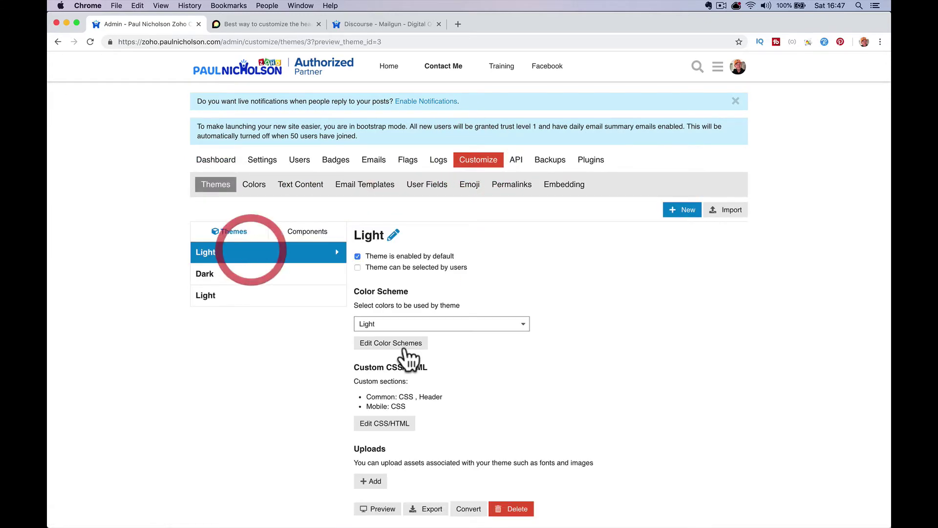
- Open the Light theme's Edit CSS/HTML and inspect the white link hover colour on line 47
click(388, 421)
scroll(282, 378, down, 5)
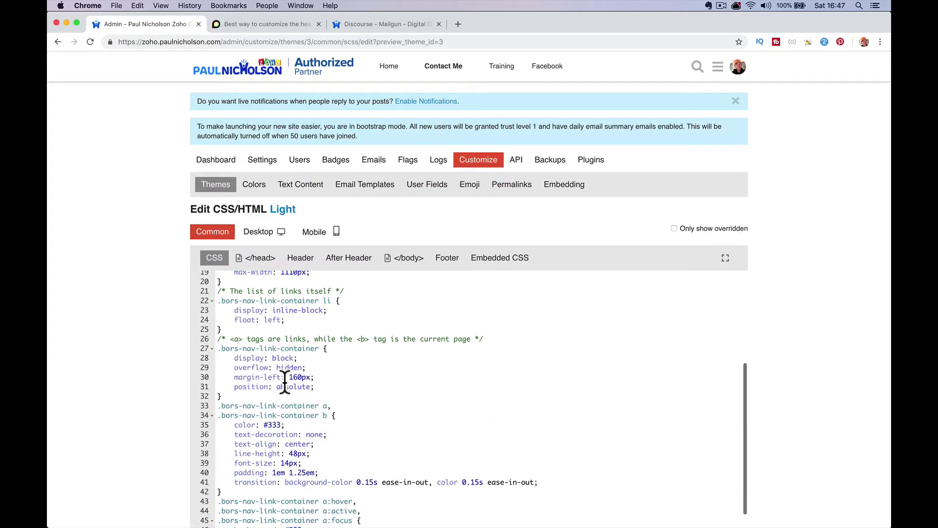
scroll(282, 378, up, 5)
scroll(160, 389, down, 4)
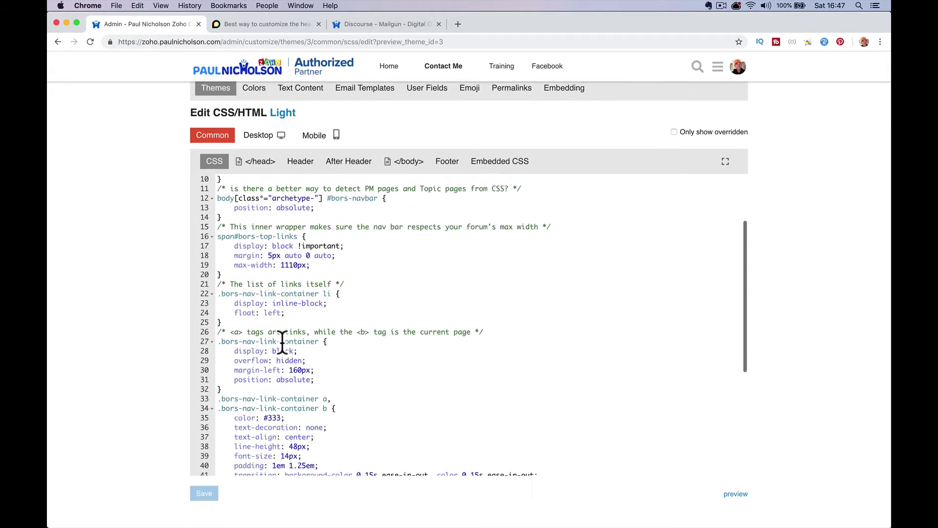
scroll(284, 339, down, 5)
scroll(283, 339, down, 4)
scroll(284, 339, down, 2)
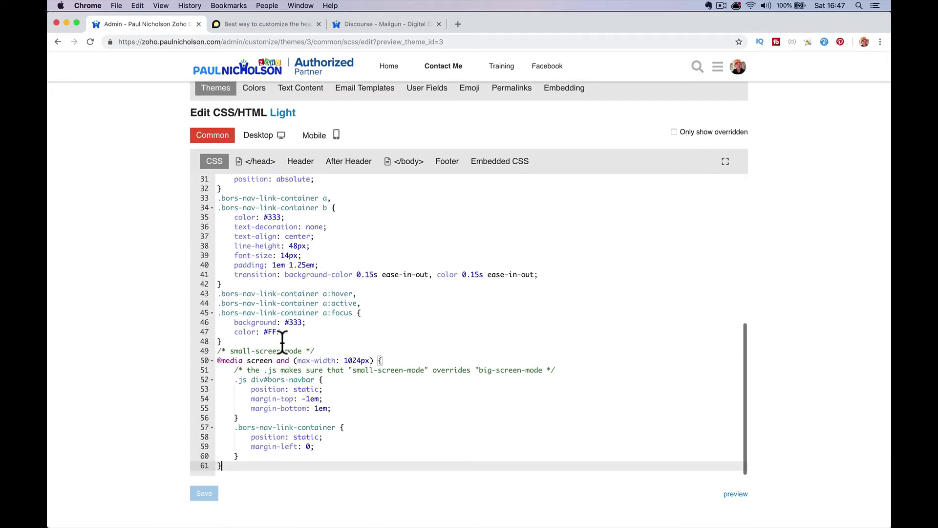
scroll(282, 341, up, 3)
scroll(282, 341, up, 2)
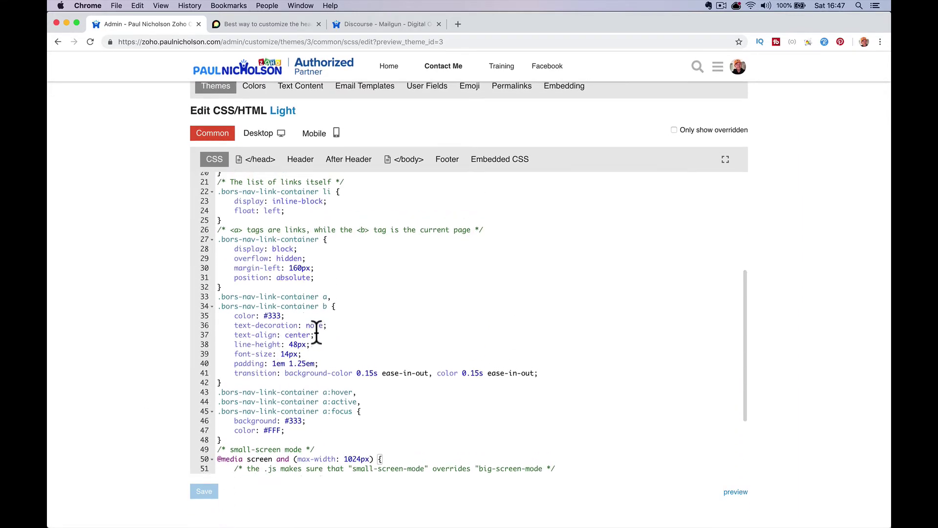
scroll(282, 341, up, 3)
scroll(308, 337, up, 3)
scroll(317, 333, up, 2)
scroll(318, 333, up, 2)
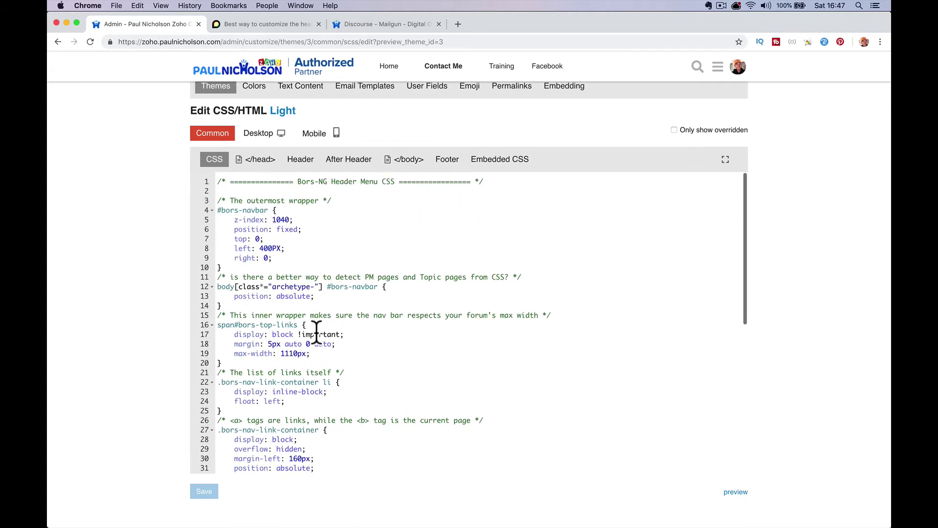
scroll(360, 339, down, 2)
scroll(359, 338, down, 2)
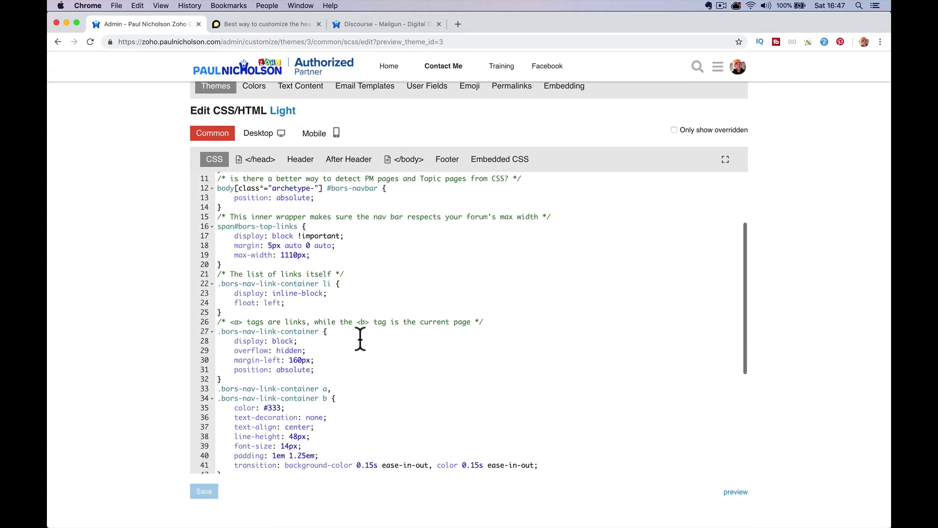
scroll(360, 339, down, 2)
scroll(359, 339, down, 1)
scroll(360, 339, down, 1)
scroll(359, 339, down, 1)
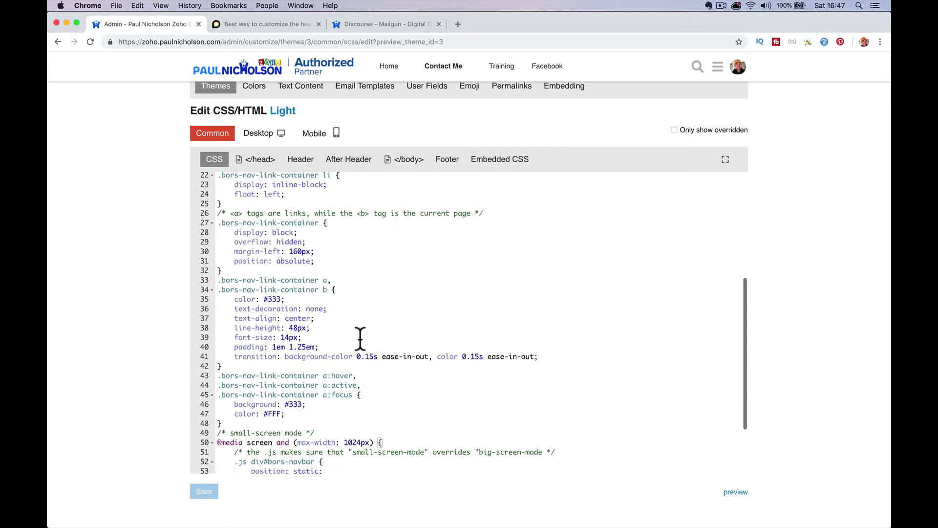
scroll(360, 339, down, 1)
scroll(359, 339, down, 2)
scroll(359, 339, down, 1)
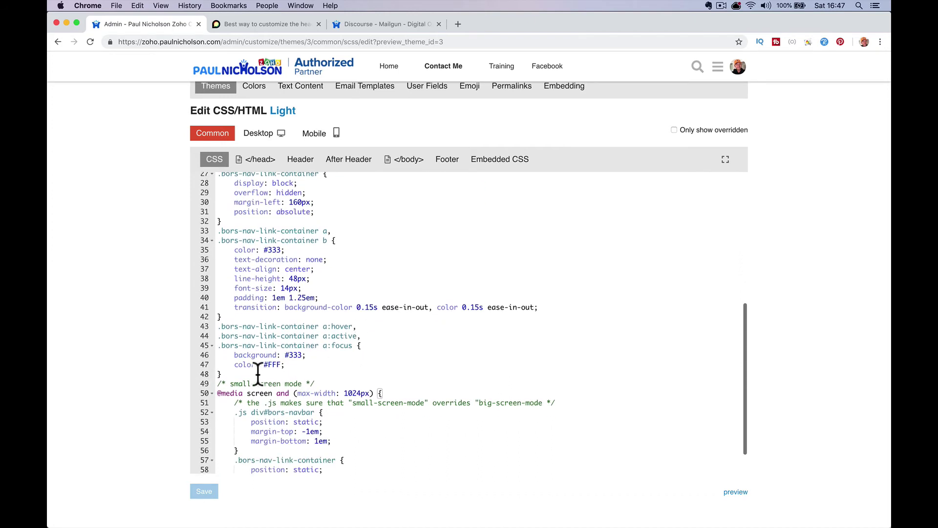
click(265, 365)
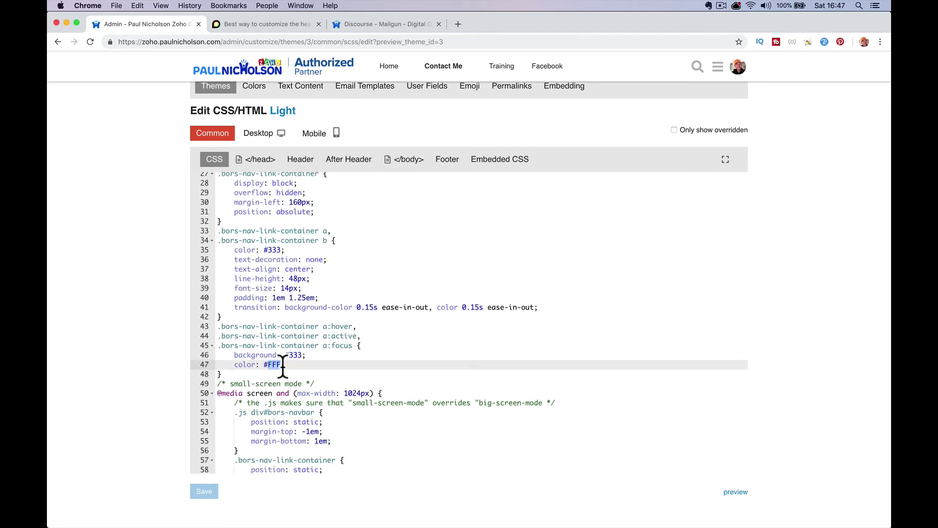
scroll(315, 357, down, 2)
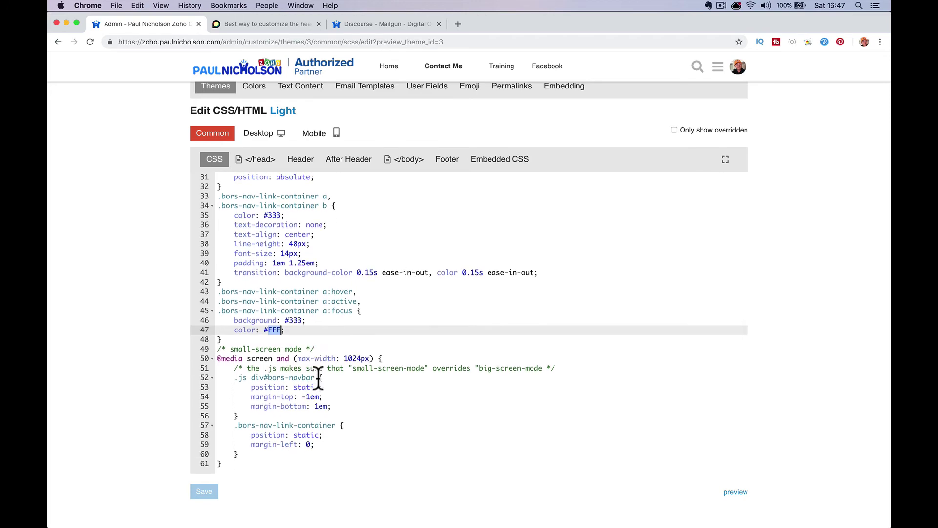
scroll(325, 341, down, 1)
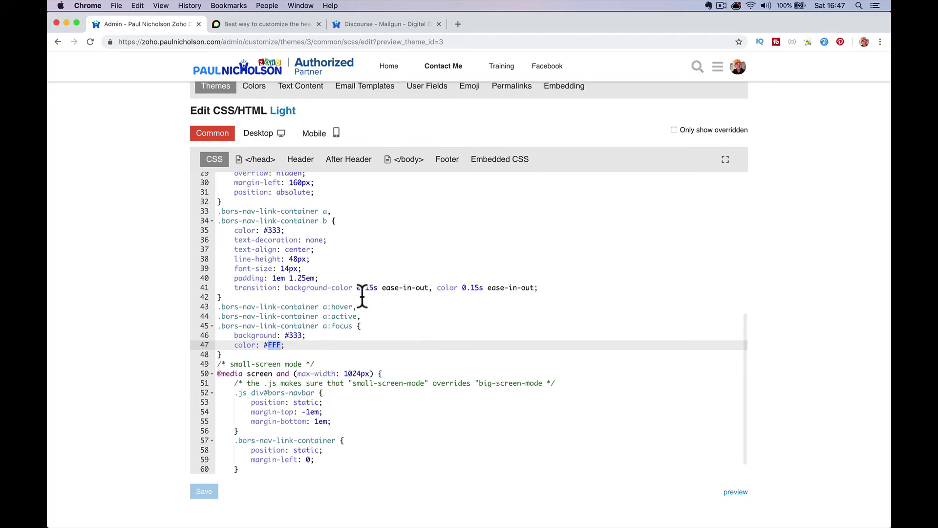
scroll(354, 291, up, 5)
scroll(355, 291, up, 4)
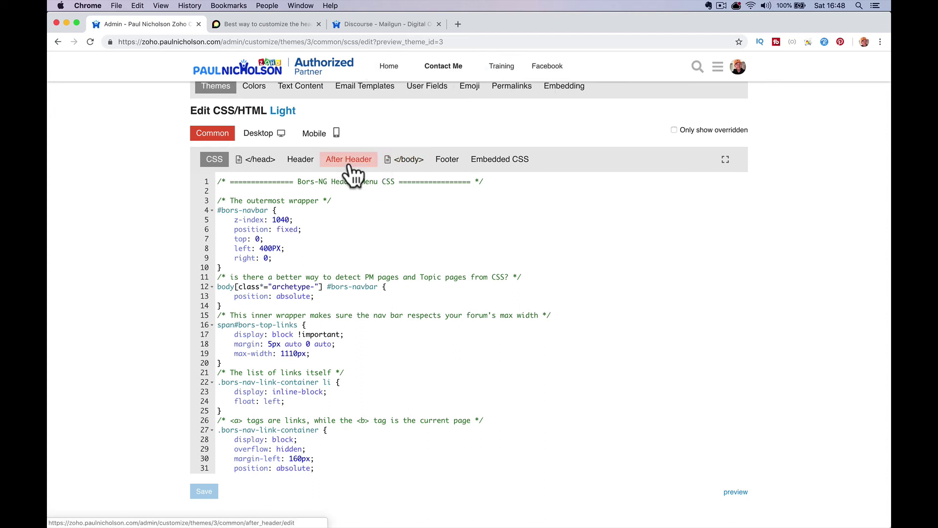
scroll(324, 192, up, 3)
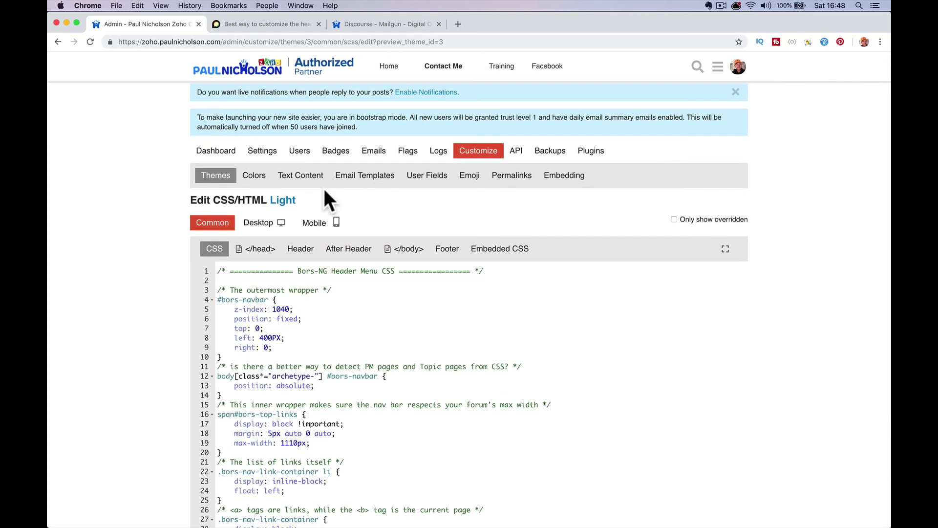